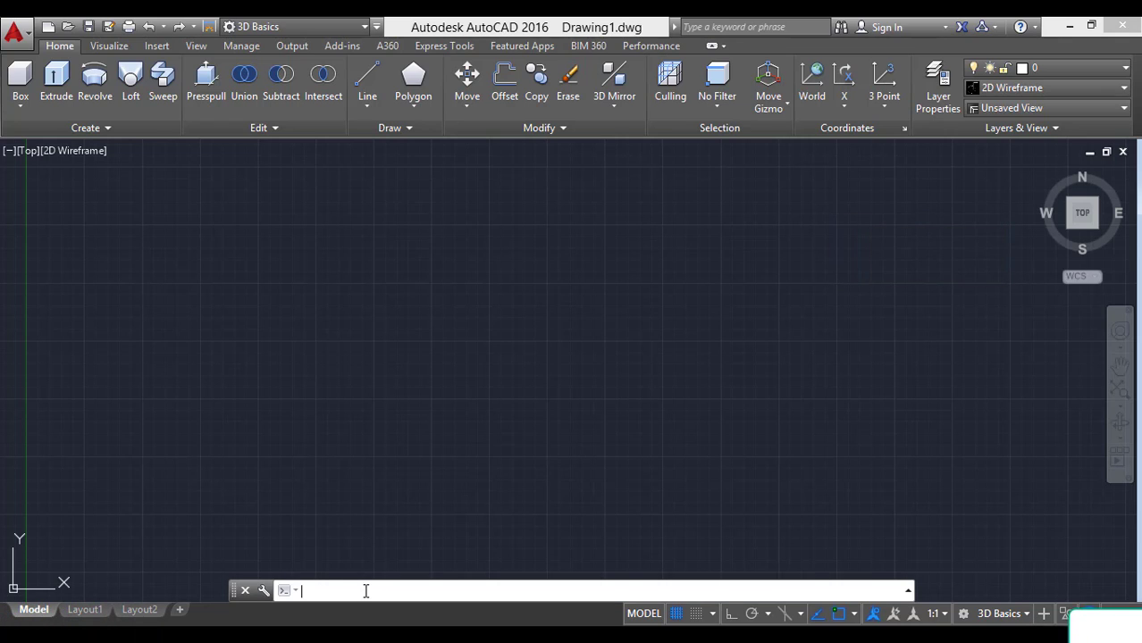
Run LA, create a new layer named Layer1 and set its colour to yellow.
{"action": "type", "text": "A"}
{"action": "key", "text": "Return"}
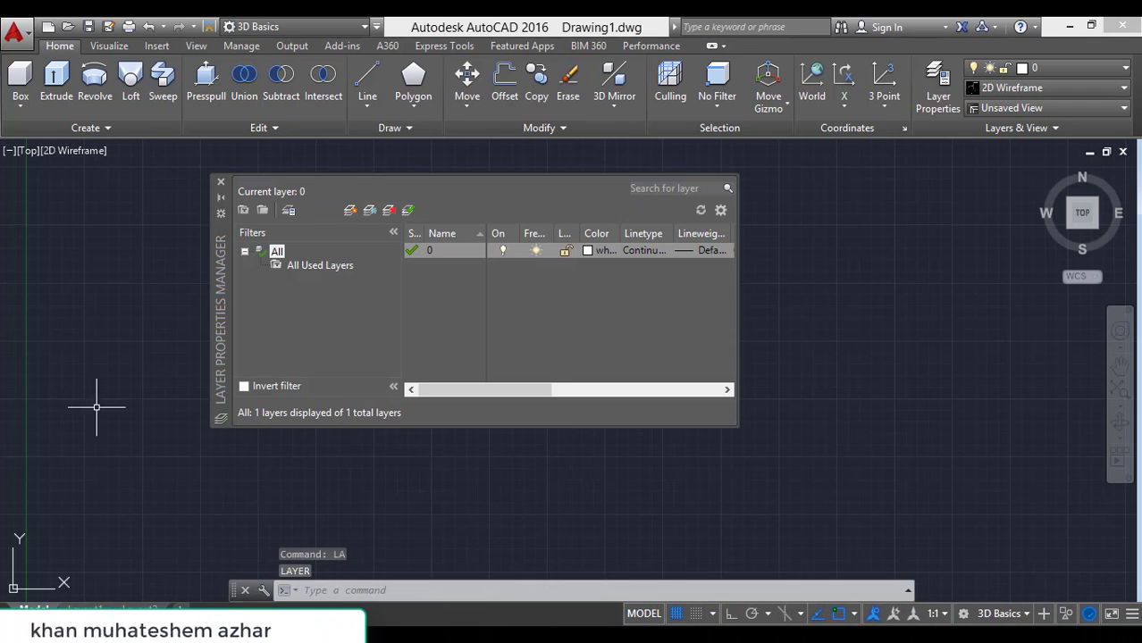
{"action": "left_click", "coordinate": [369, 212]}
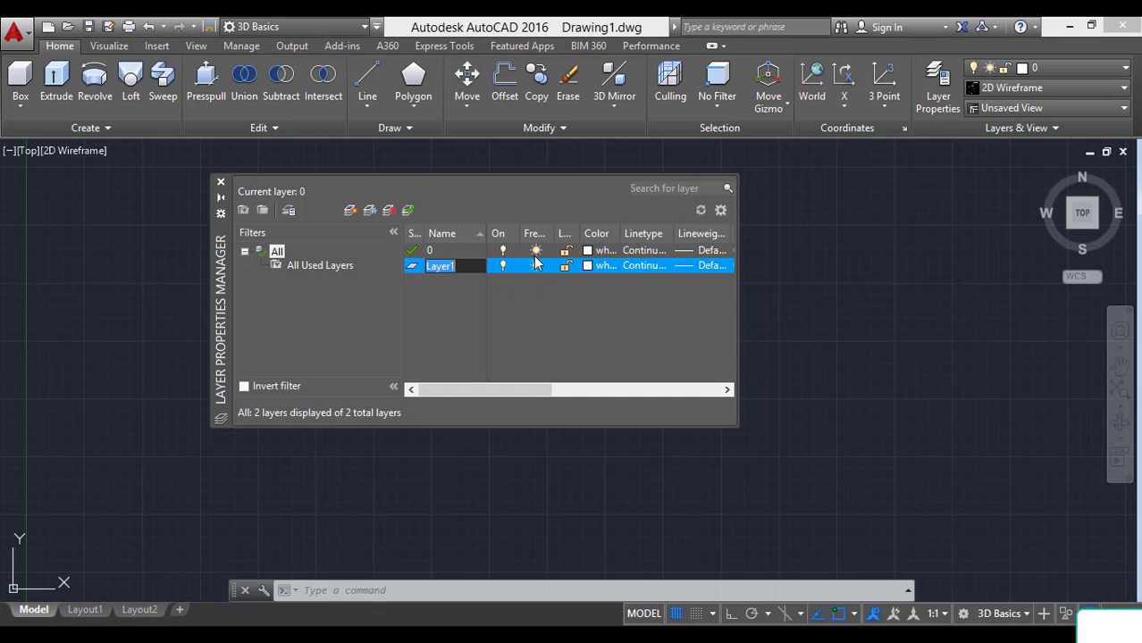
{"action": "left_click", "coordinate": [587, 266]}
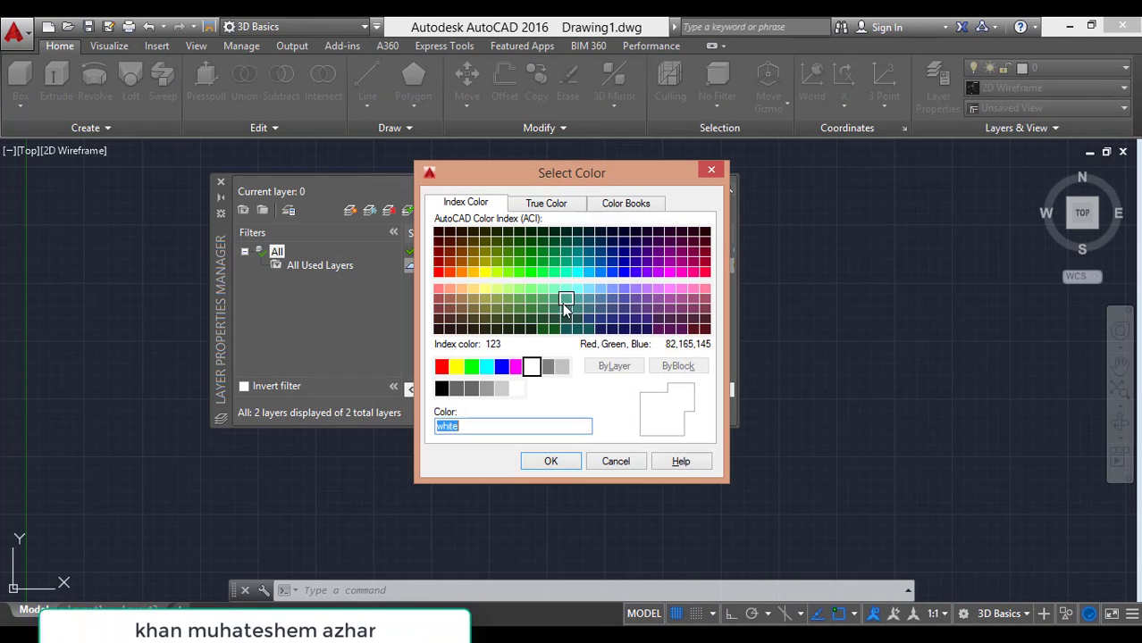
{"action": "left_click", "coordinate": [456, 368]}
{"action": "left_click", "coordinate": [546, 462]}
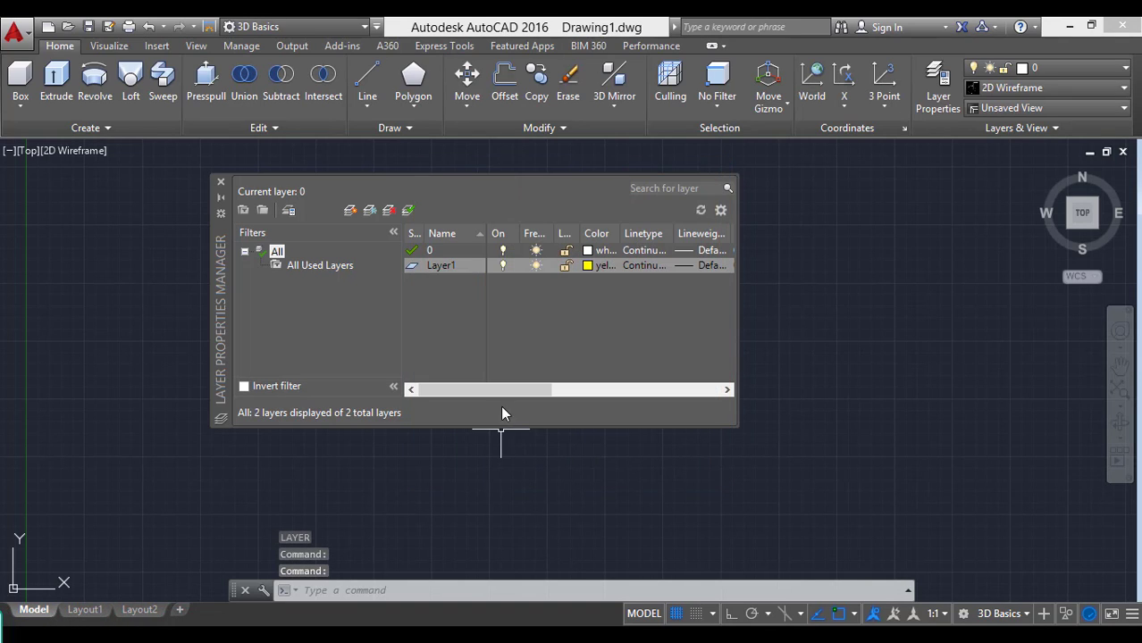
{"action": "left_click_drag", "start_coordinate": [503, 389], "coordinate": [541, 388]}
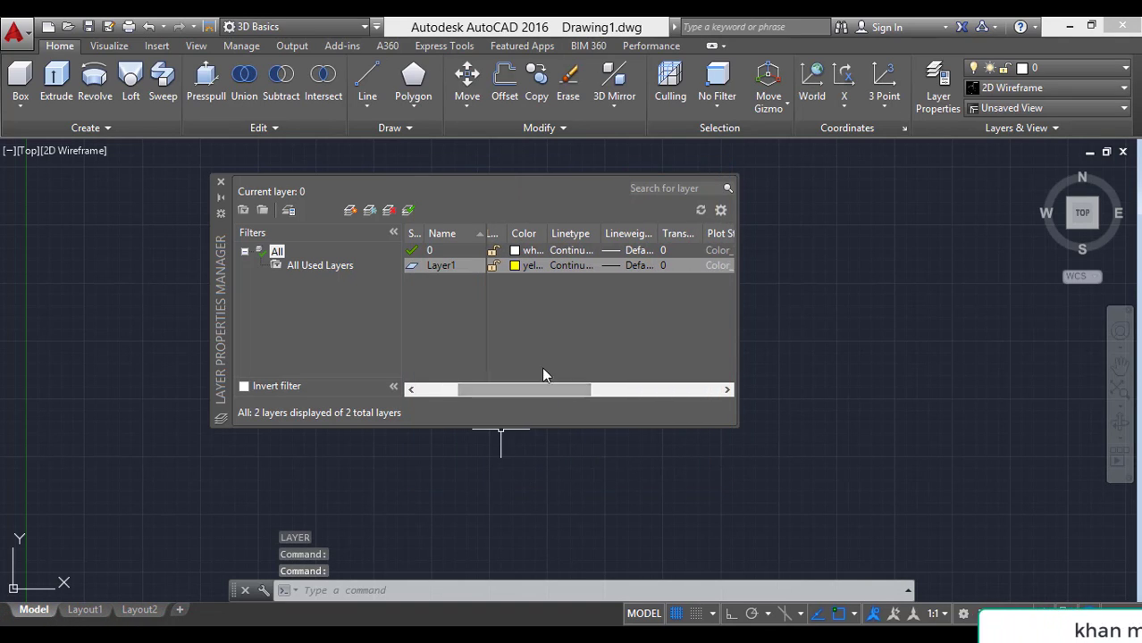
Load the ACAD_ISO02W100 linetype from Layer1's linetype cell, keeping Layer1 on Continuous.
{"action": "left_click", "coordinate": [559, 266]}
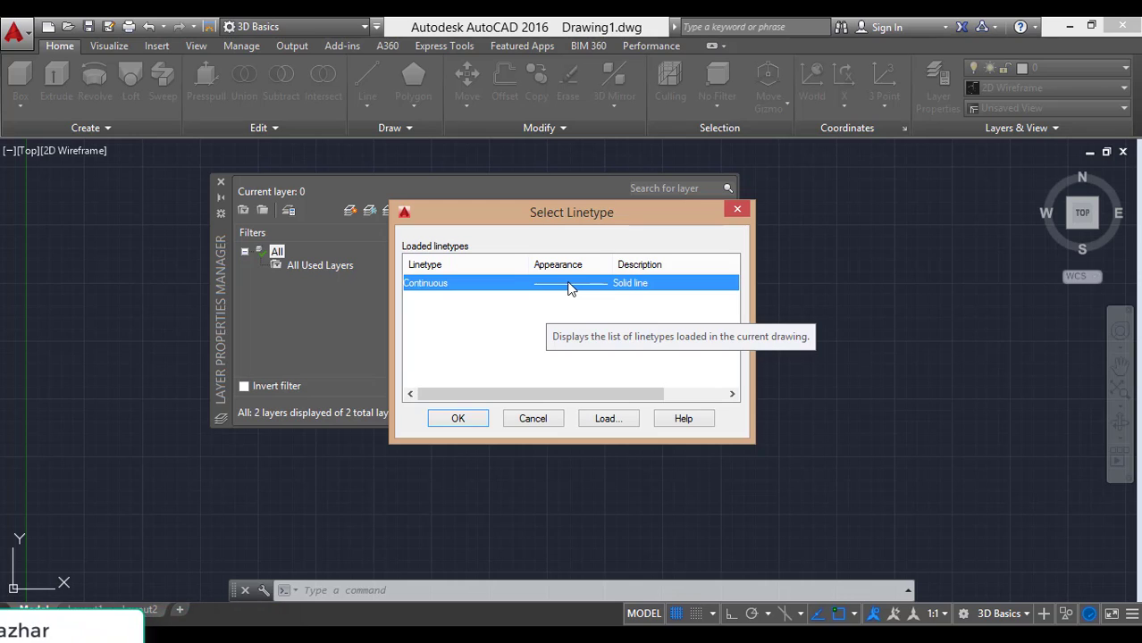
{"action": "left_click", "coordinate": [596, 419]}
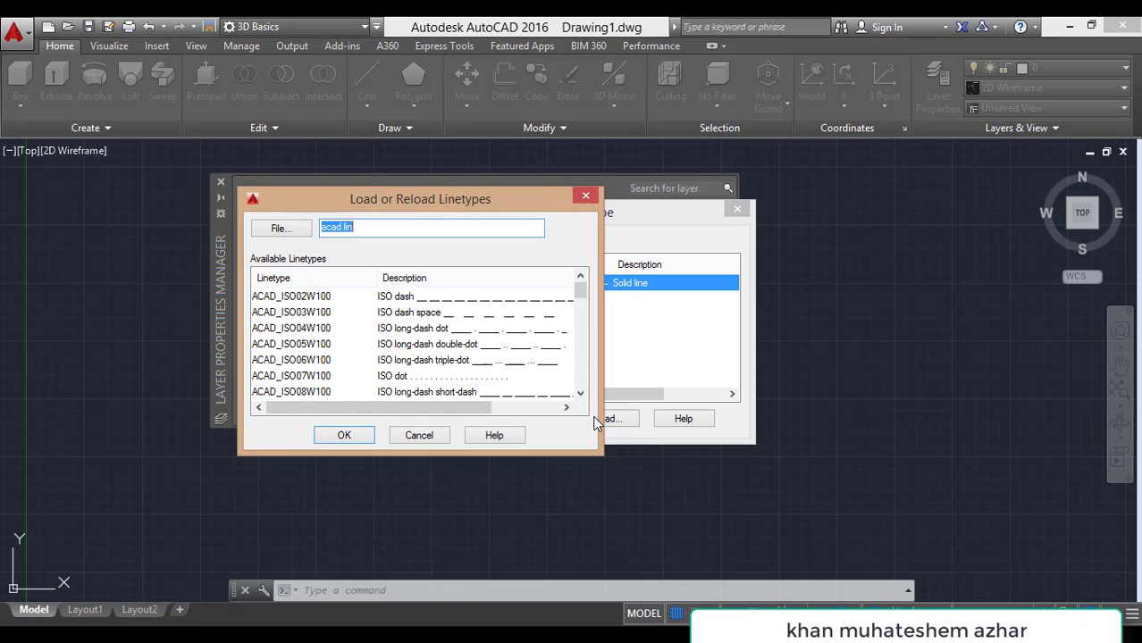
{"action": "left_click", "coordinate": [471, 298]}
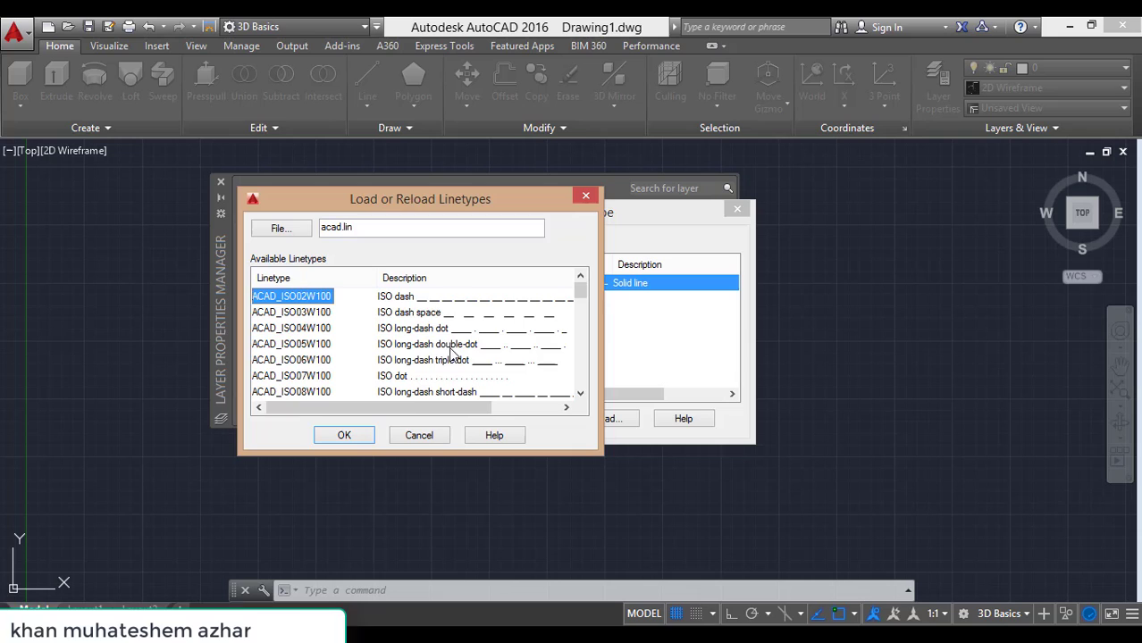
{"action": "left_click", "coordinate": [344, 435]}
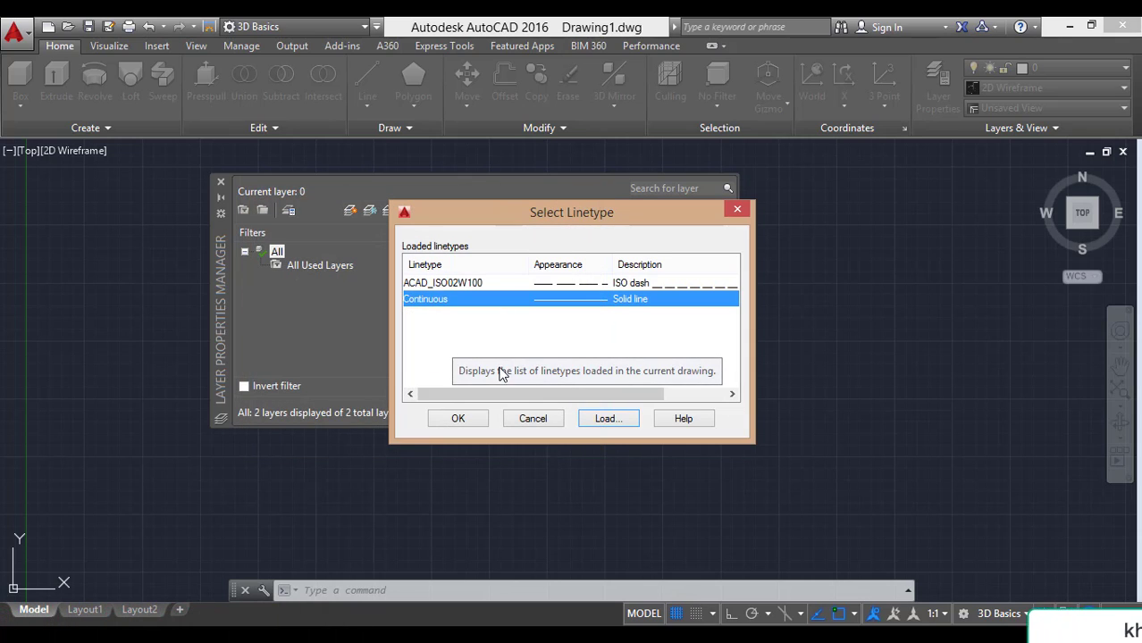
{"action": "left_click", "coordinate": [458, 419]}
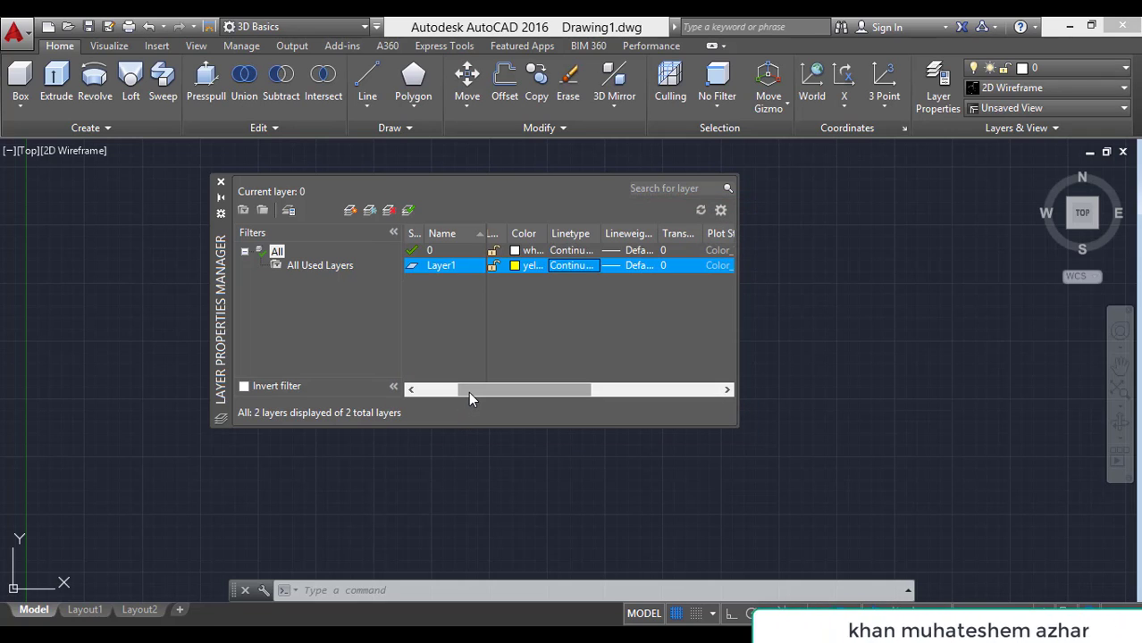
Create Layer2 and set its colour to magenta.
{"action": "left_click", "coordinate": [370, 213]}
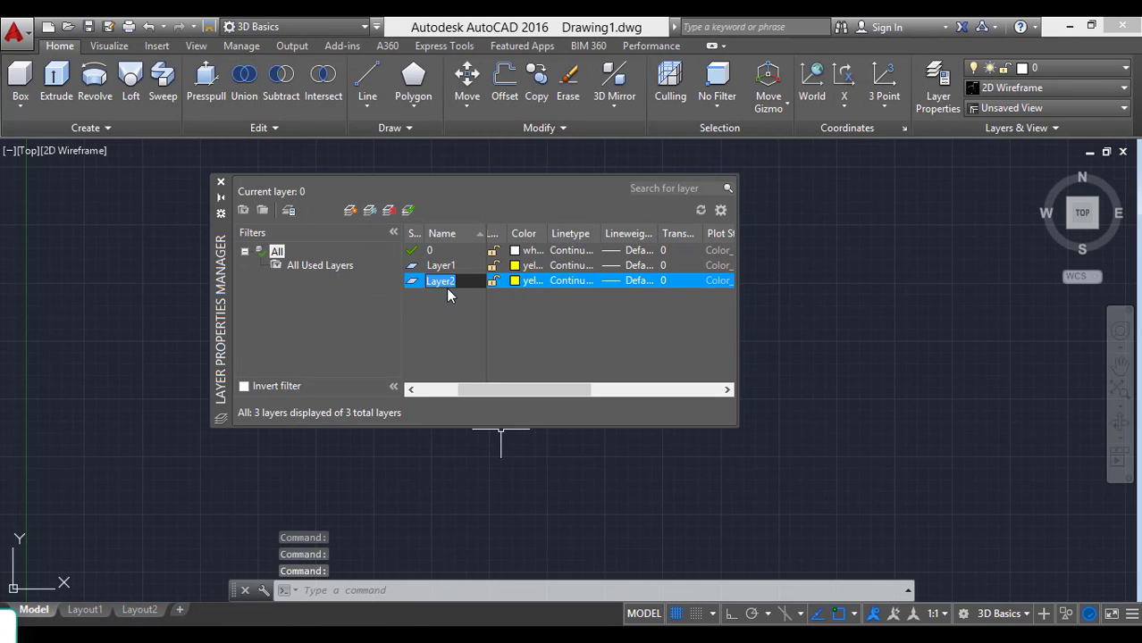
{"action": "left_click", "coordinate": [523, 283]}
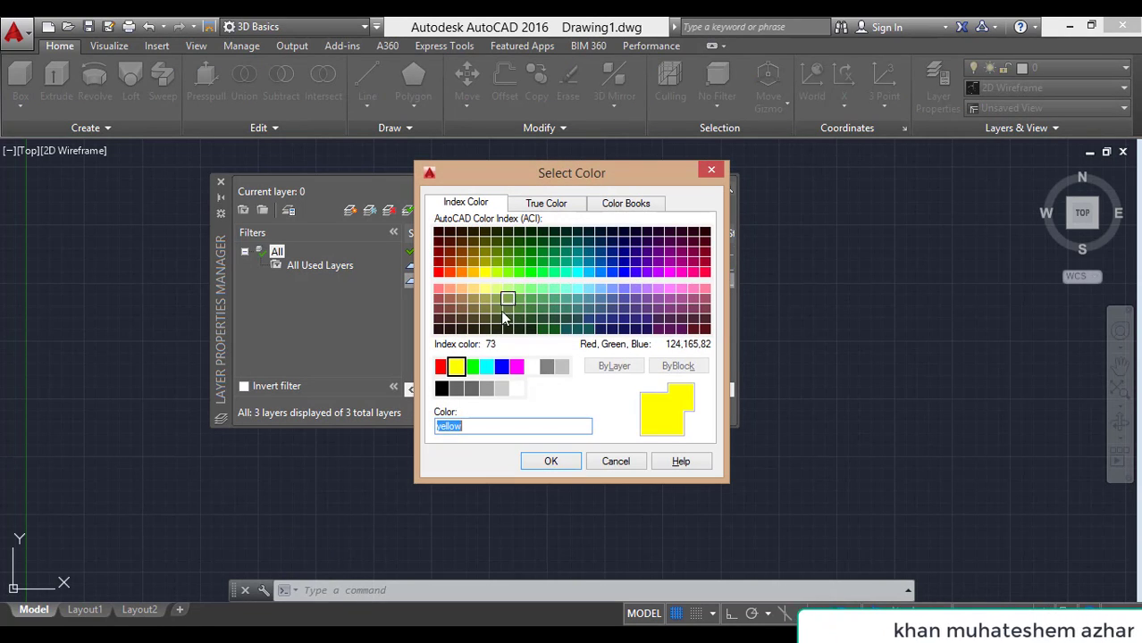
{"action": "left_click", "coordinate": [518, 369]}
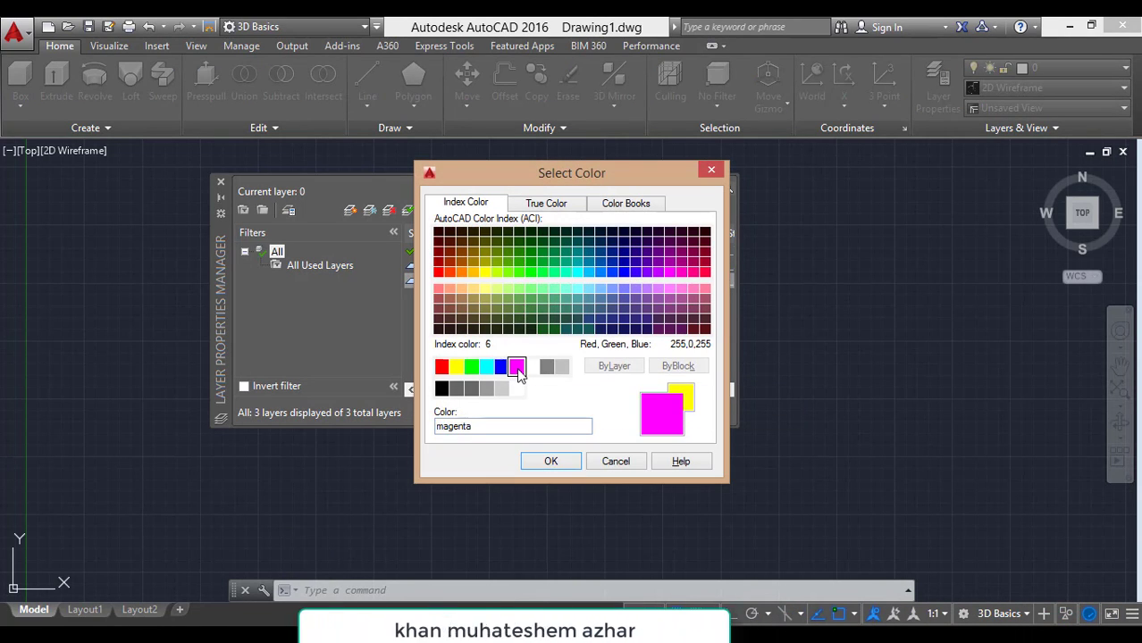
{"action": "left_click", "coordinate": [548, 464]}
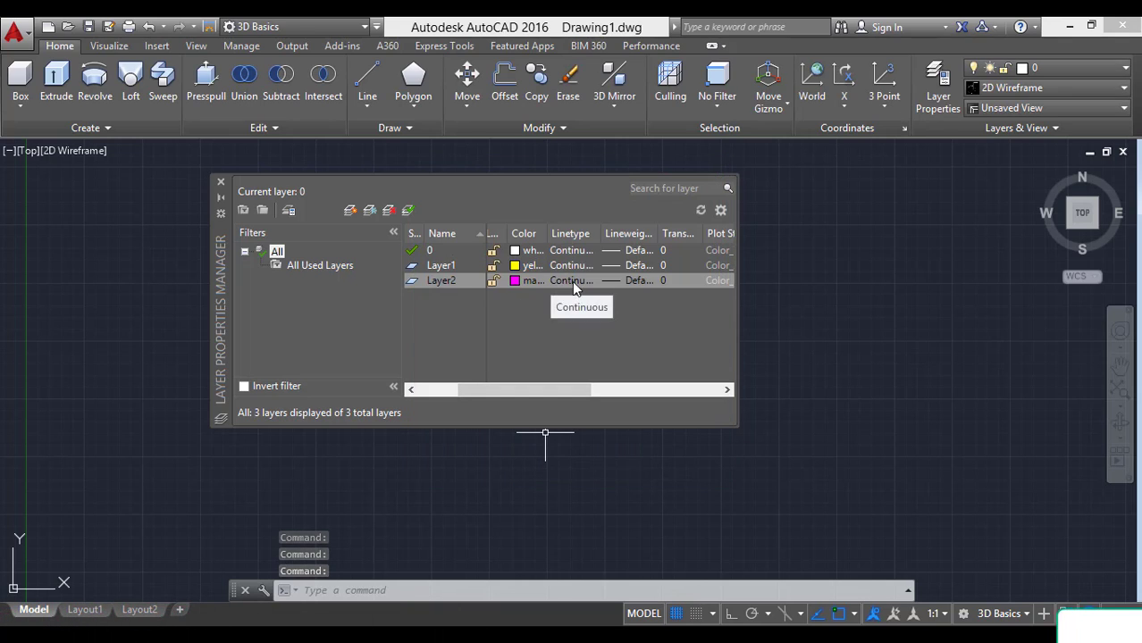
Create Layer3 with its default name and set its colour to red.
{"action": "left_click", "coordinate": [369, 211]}
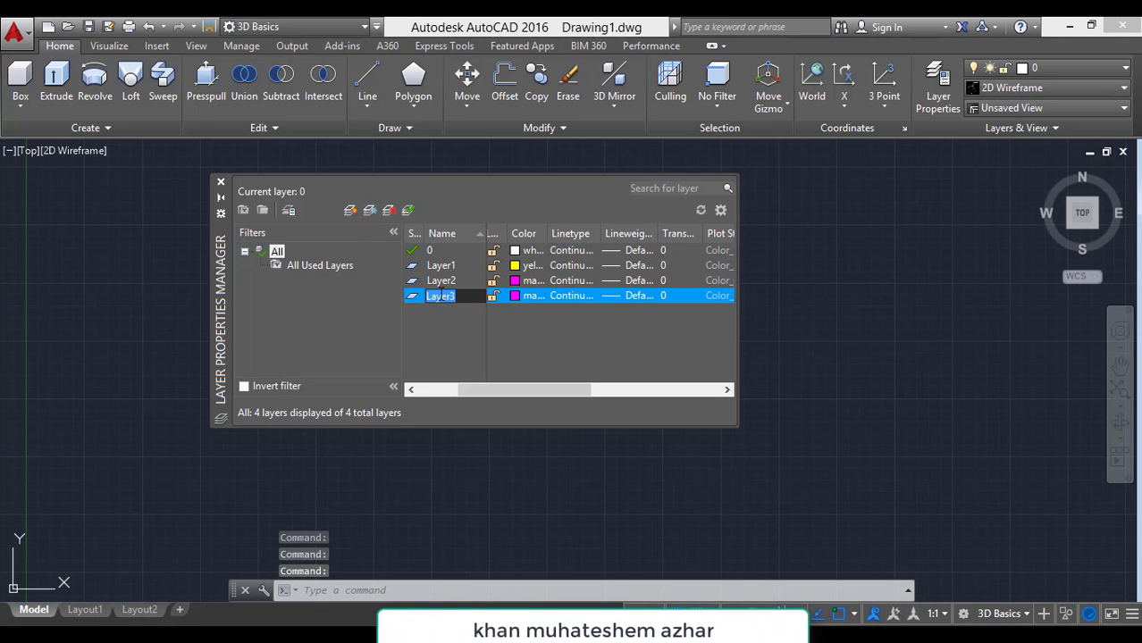
{"action": "left_click", "coordinate": [517, 299]}
{"action": "left_click", "coordinate": [516, 297]}
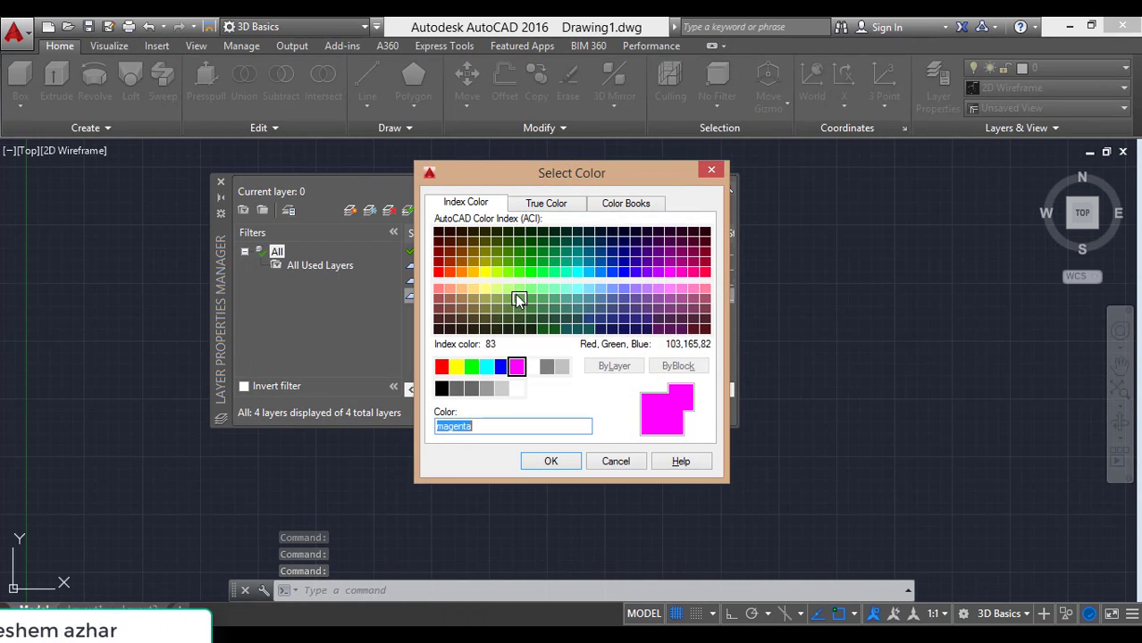
{"action": "left_click", "coordinate": [441, 368]}
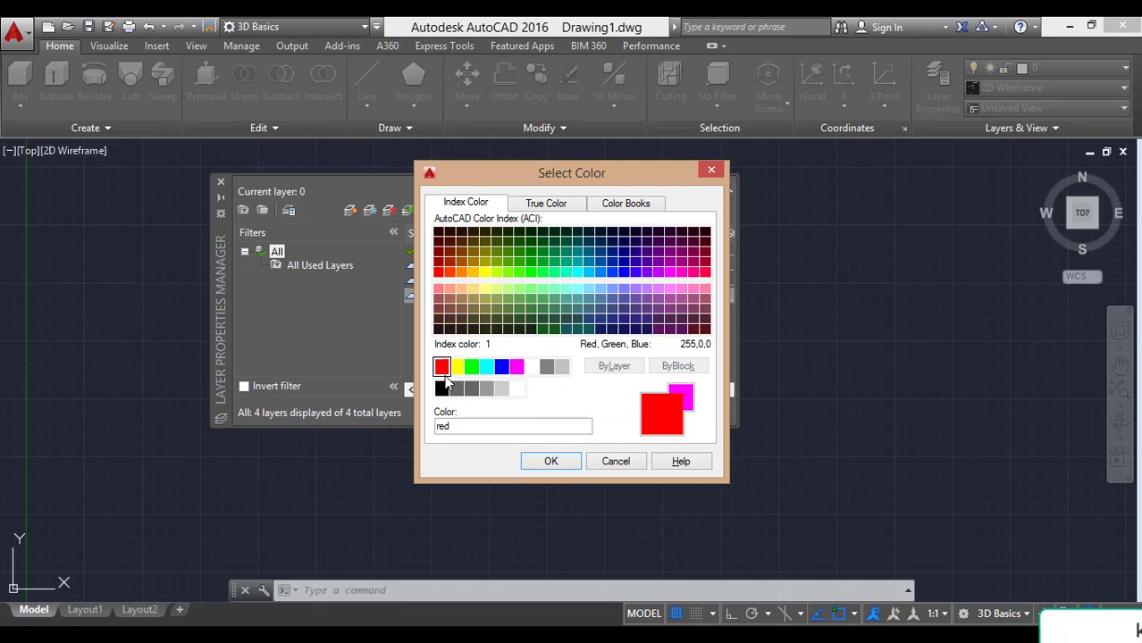
{"action": "left_click", "coordinate": [576, 463]}
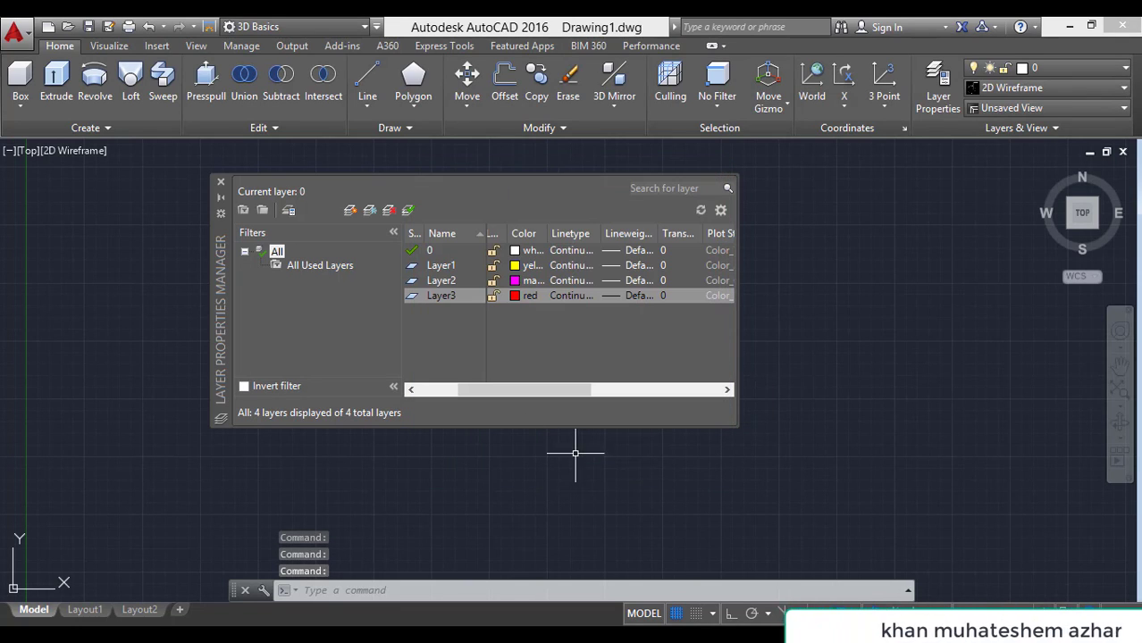
Close the layer manager and switch to the Drafting & Annotation workspace, dismissing the error message.
{"action": "left_click", "coordinate": [222, 184]}
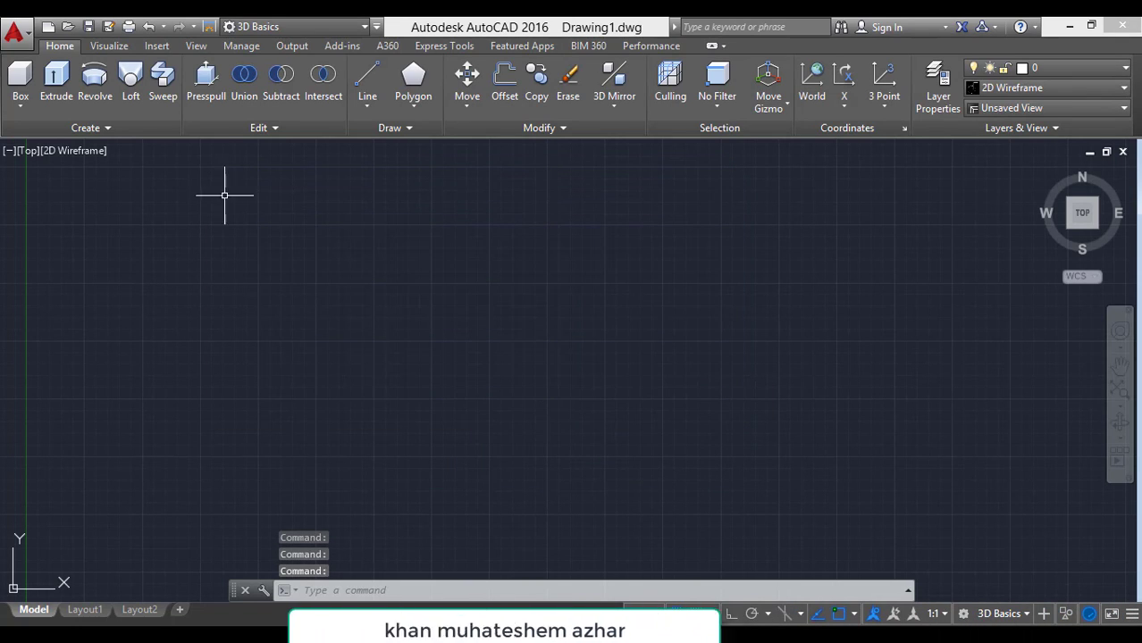
{"action": "left_click", "coordinate": [1026, 613]}
{"action": "left_click", "coordinate": [1001, 466]}
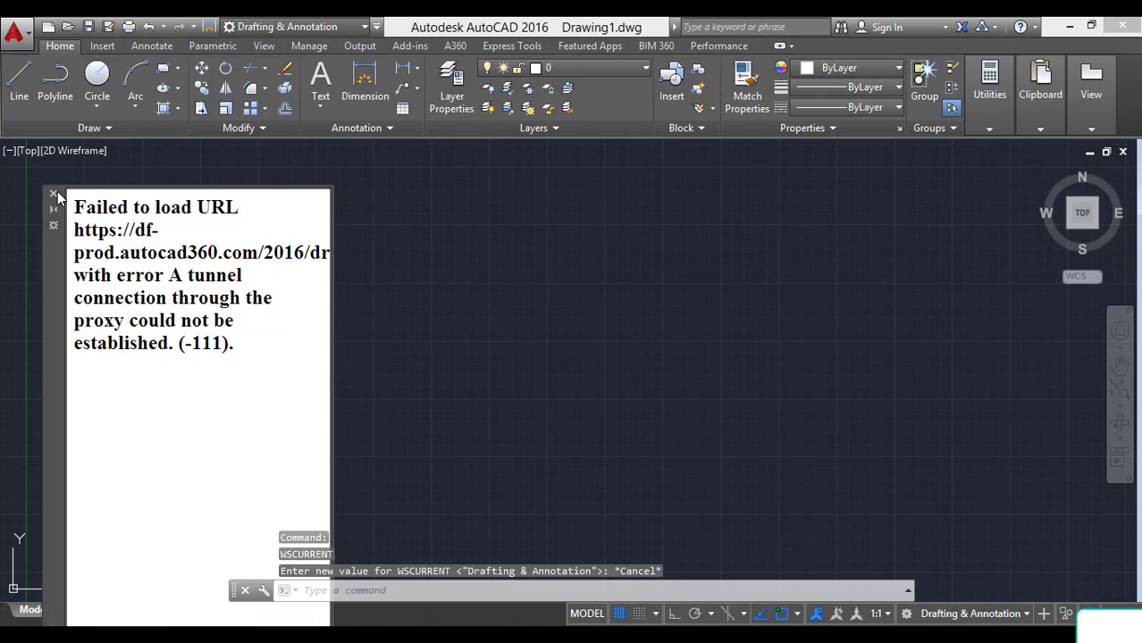
{"action": "left_click", "coordinate": [54, 193]}
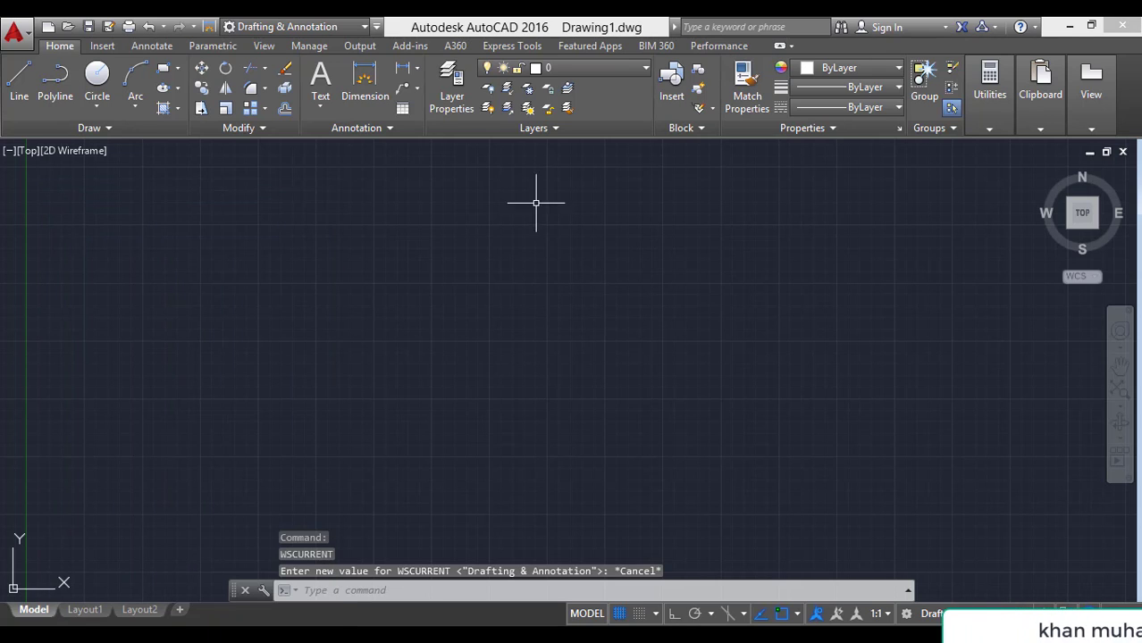
Make Layer1 the current layer from the ribbon Layer dropdown.
{"action": "left_click", "coordinate": [643, 72]}
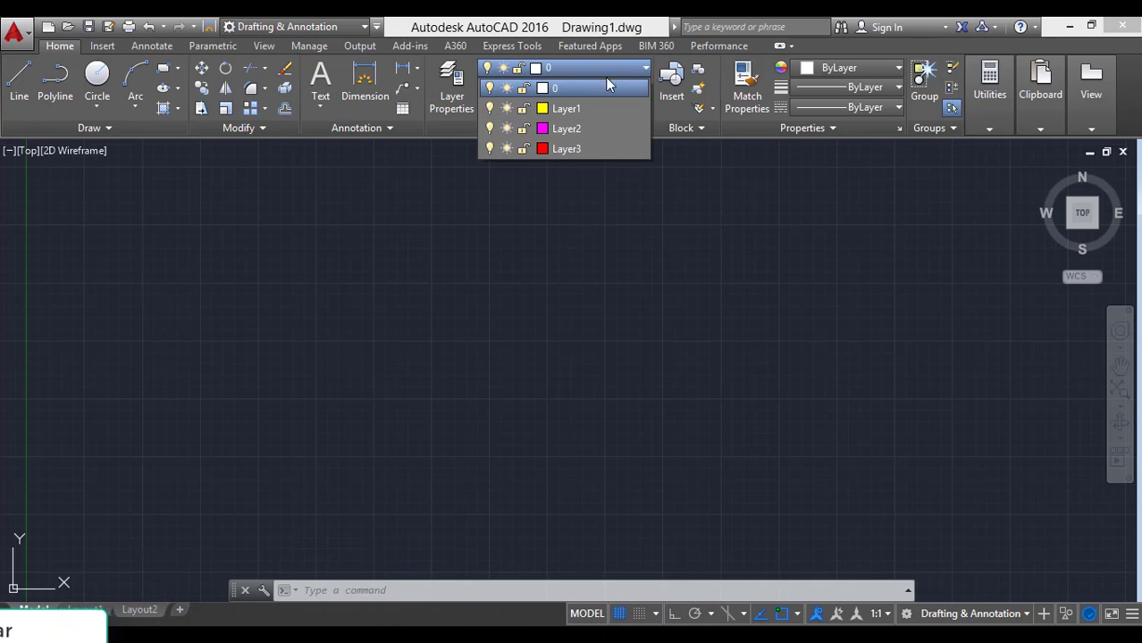
{"action": "left_click", "coordinate": [579, 266]}
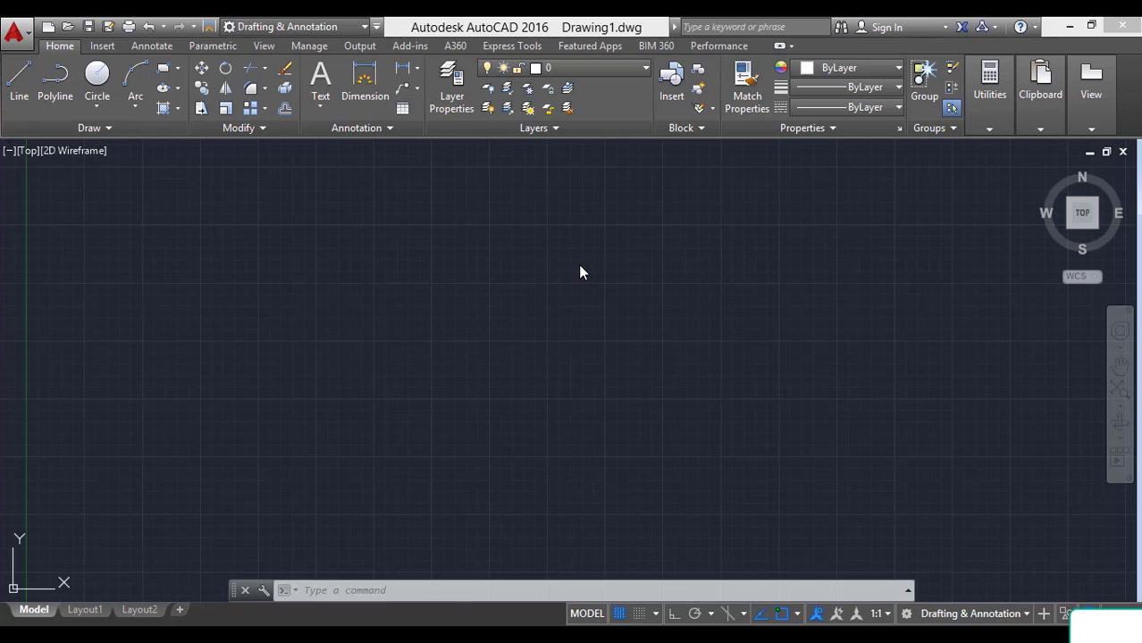
{"action": "left_click", "coordinate": [635, 71]}
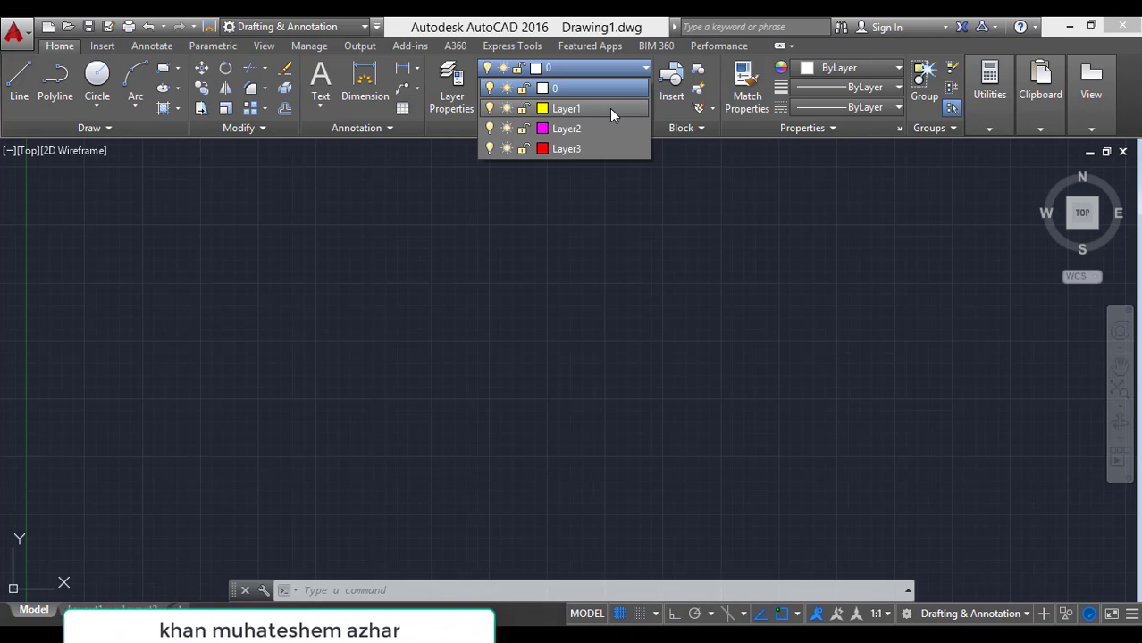
{"action": "left_click", "coordinate": [609, 108]}
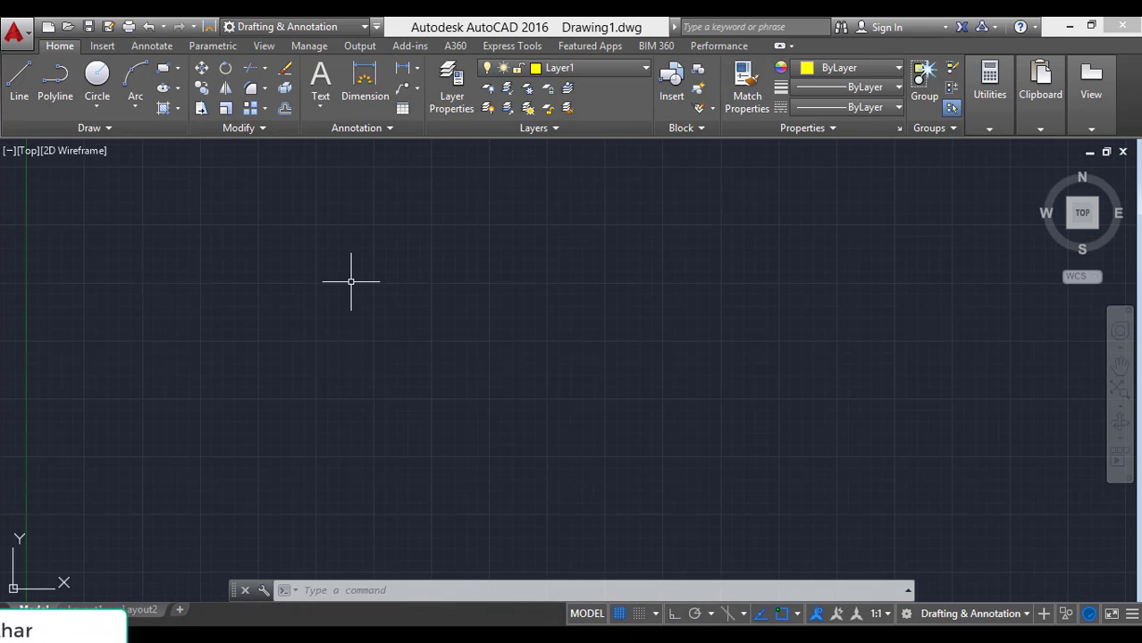
Draw a 10-unit horizontal line with Ortho on.
{"action": "type", "text": "l"}
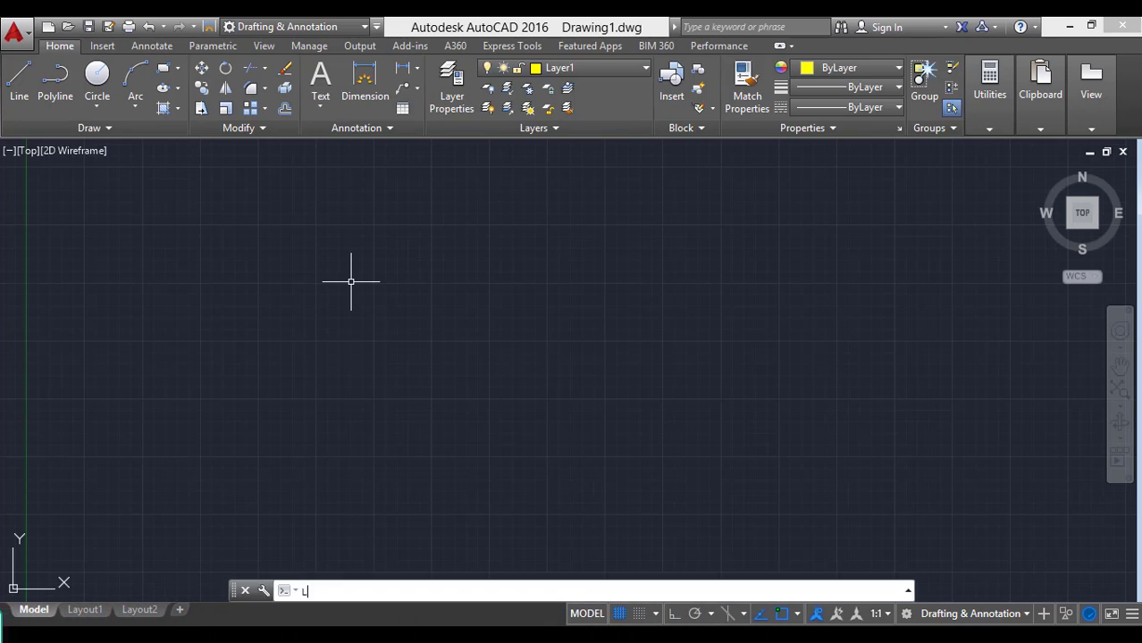
{"action": "key", "text": "Return"}
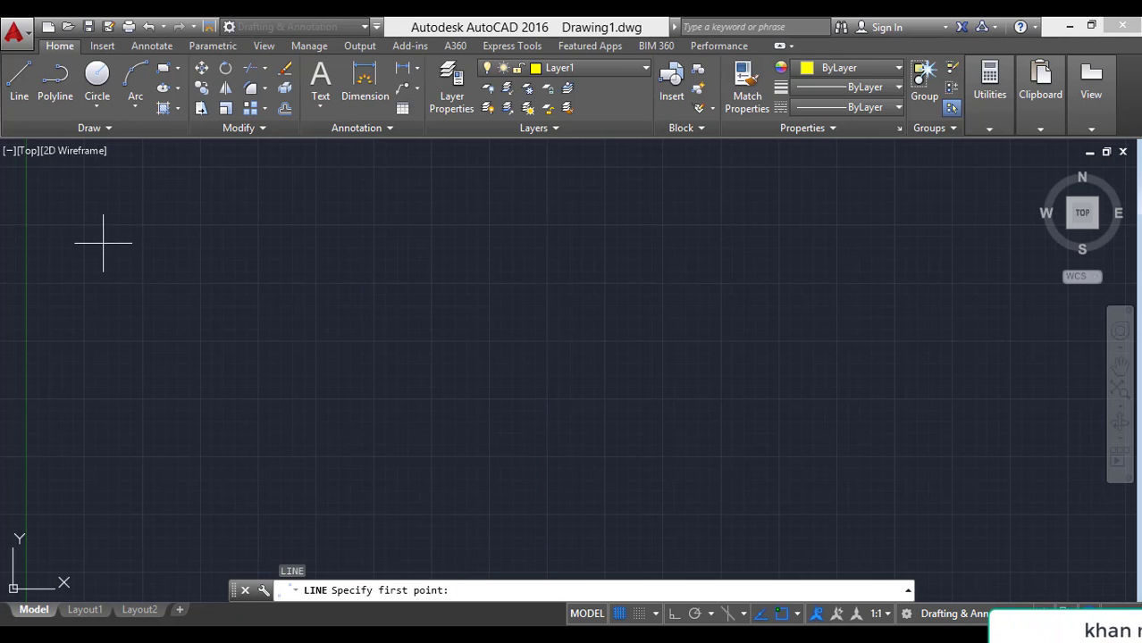
{"action": "left_click", "coordinate": [159, 262]}
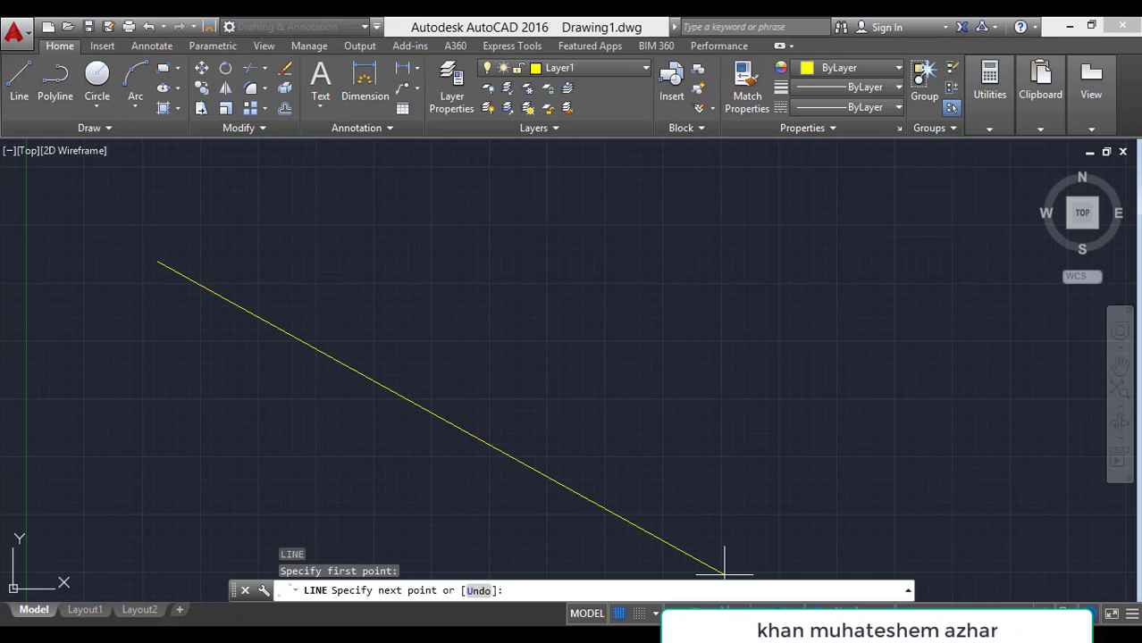
{"action": "key", "text": "F8"}
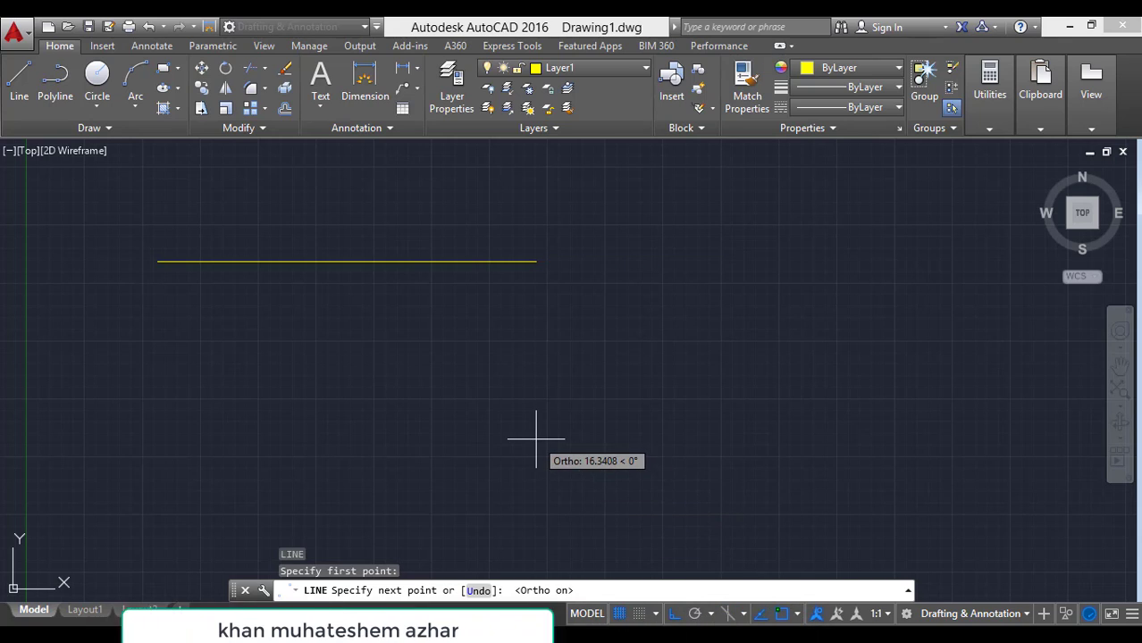
{"action": "type", "text": "10"}
{"action": "key", "text": "Return"}
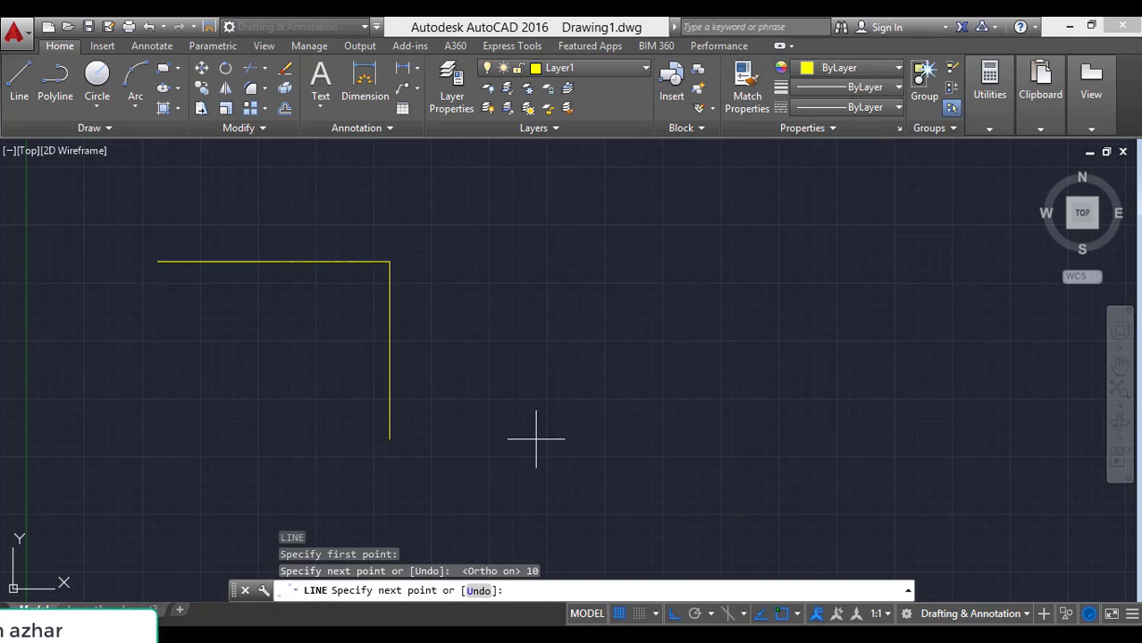
{"action": "key", "text": "Escape"}
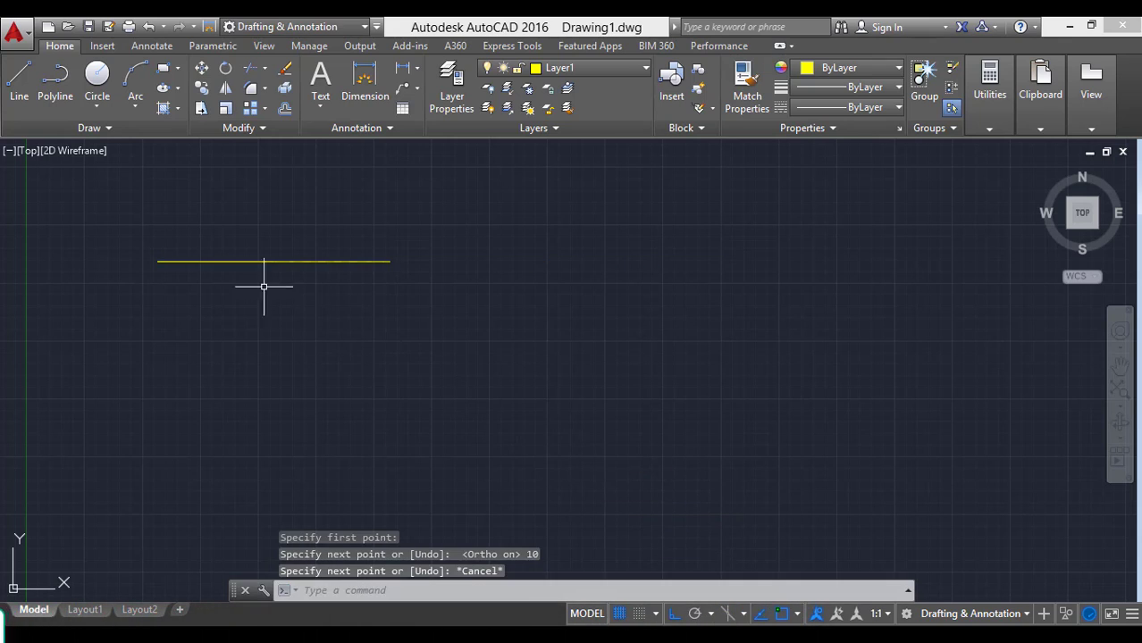
Make Layer2 the current layer.
{"action": "scroll", "coordinate": [260, 284], "scroll_direction": "up", "scroll_amount": 2}
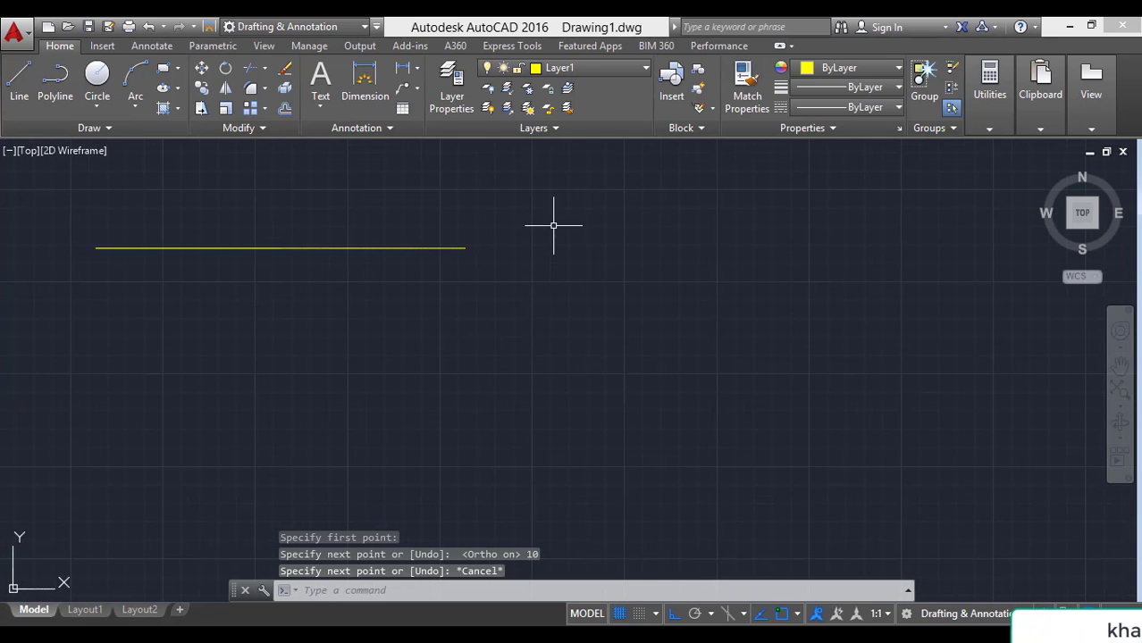
{"action": "left_click", "coordinate": [610, 74]}
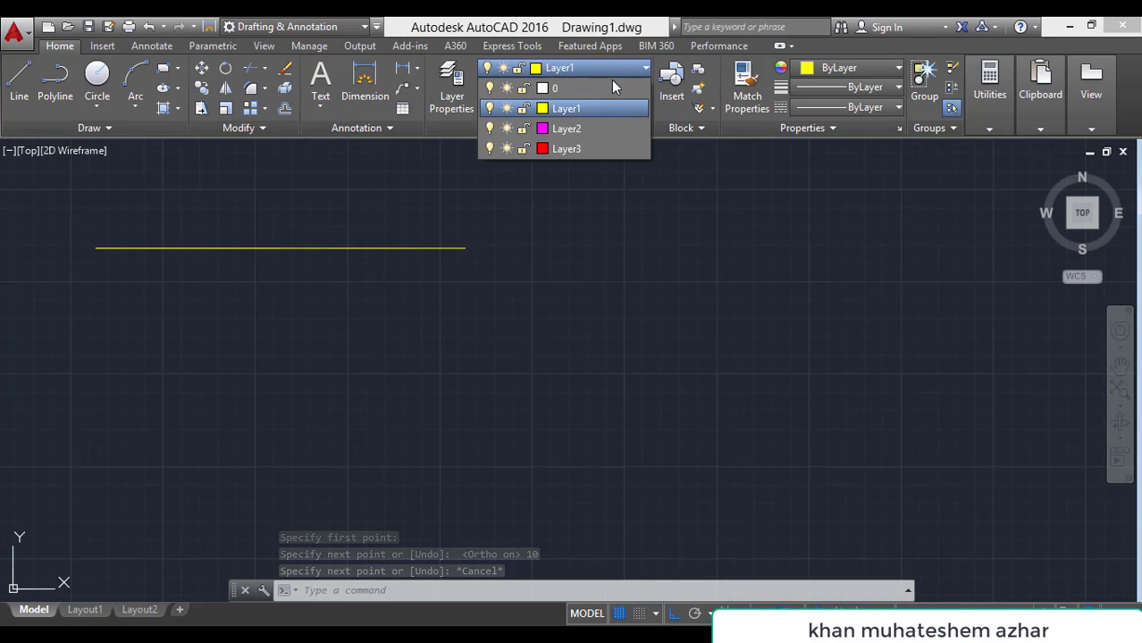
{"action": "left_click", "coordinate": [587, 129]}
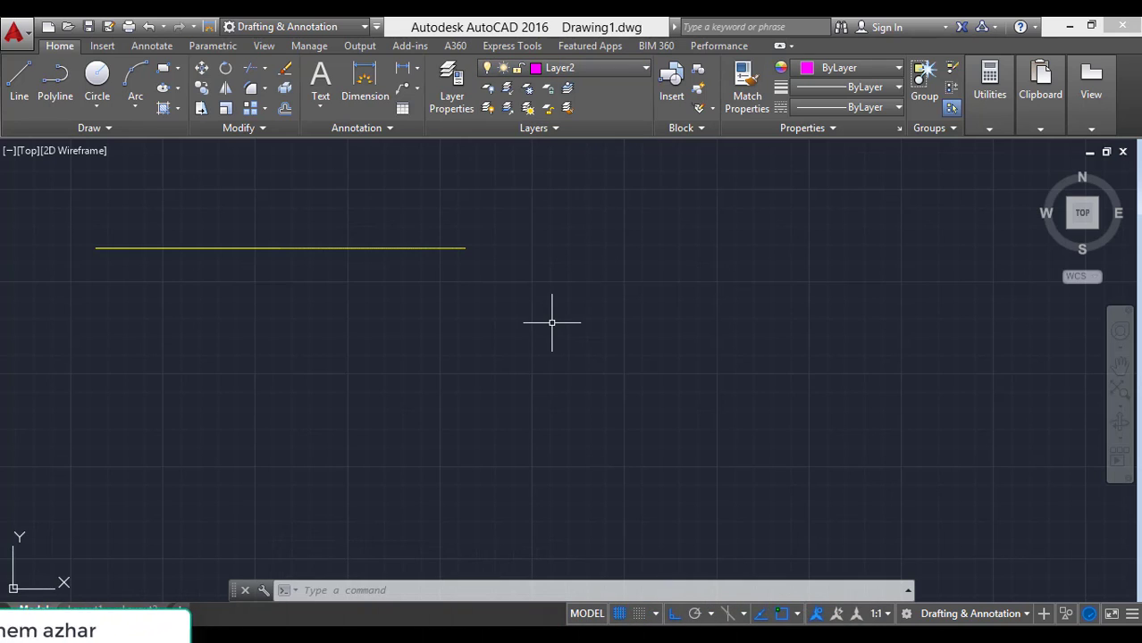
{"action": "type", "text": "REC"}
{"action": "key", "text": "Return"}
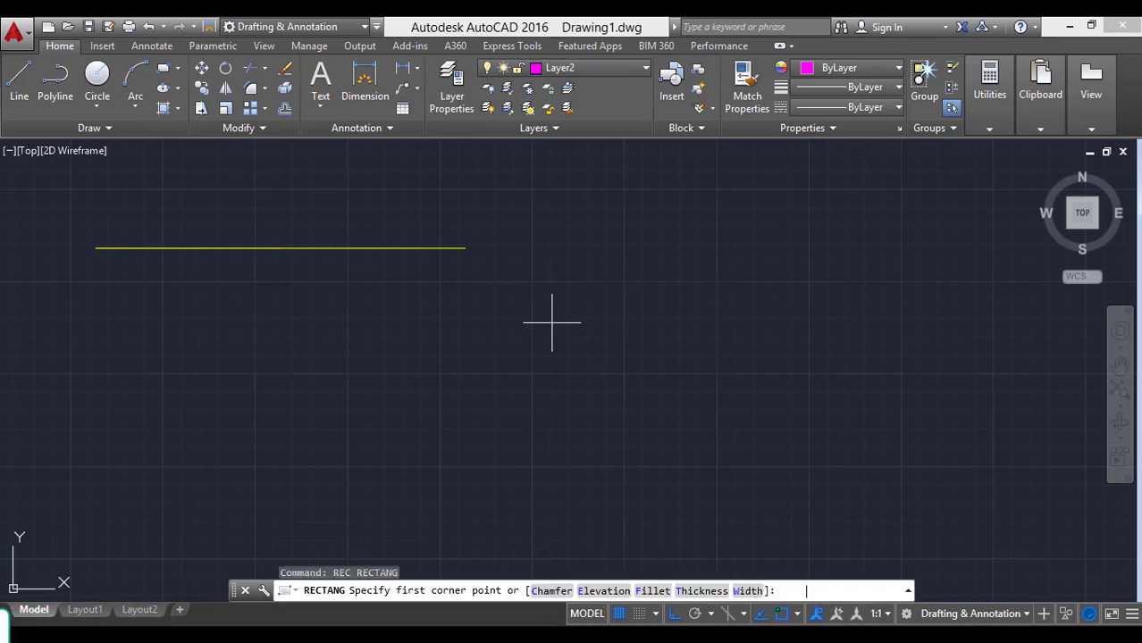
{"action": "left_click", "coordinate": [529, 354]}
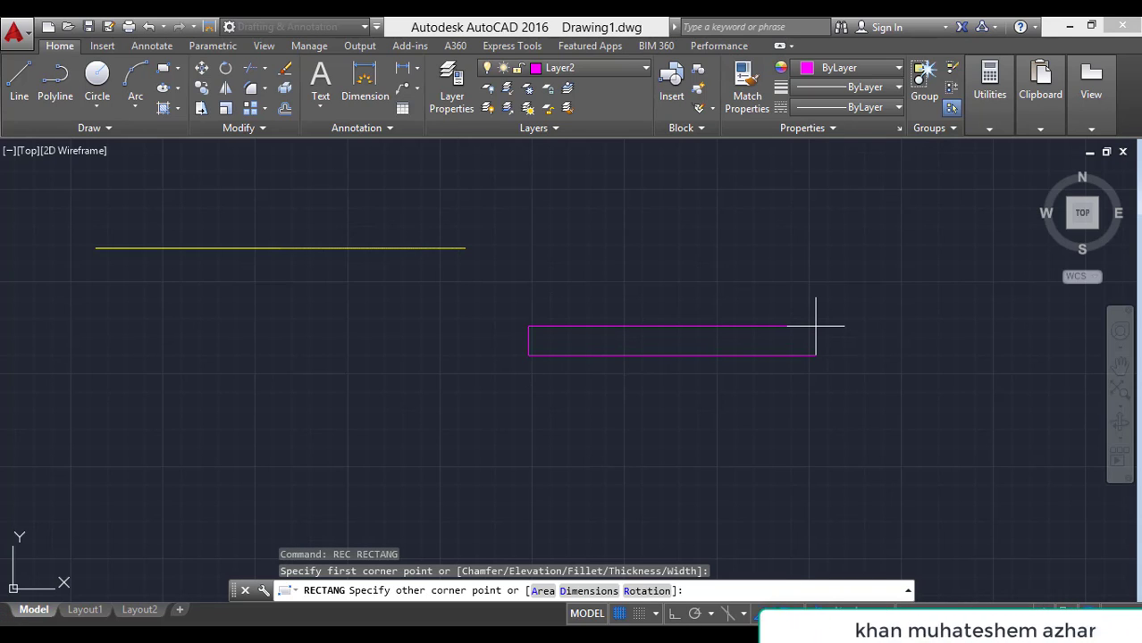
{"action": "key", "text": "F8"}
{"action": "type", "text": "@10,5"}
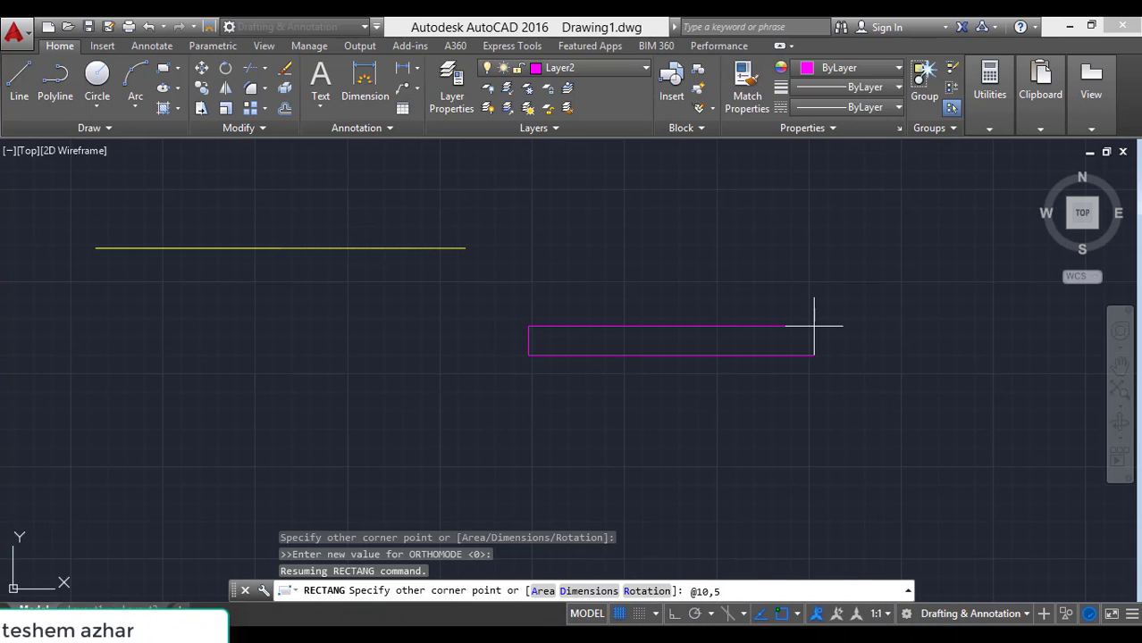
{"action": "key", "text": "Return"}
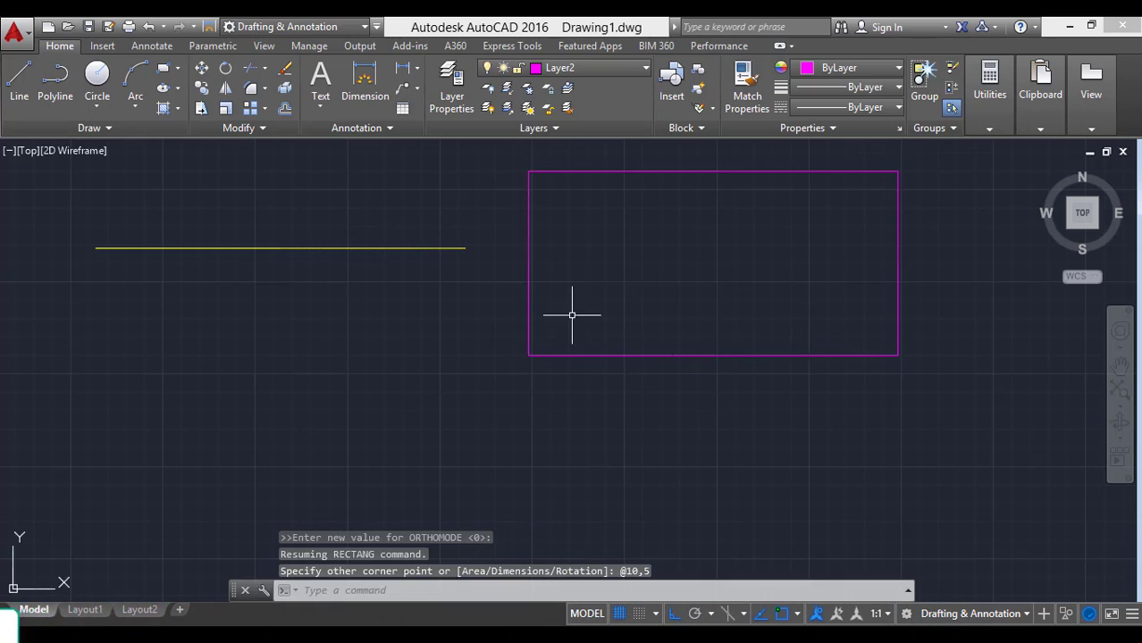
{"action": "left_click", "coordinate": [643, 69]}
{"action": "left_click", "coordinate": [597, 149]}
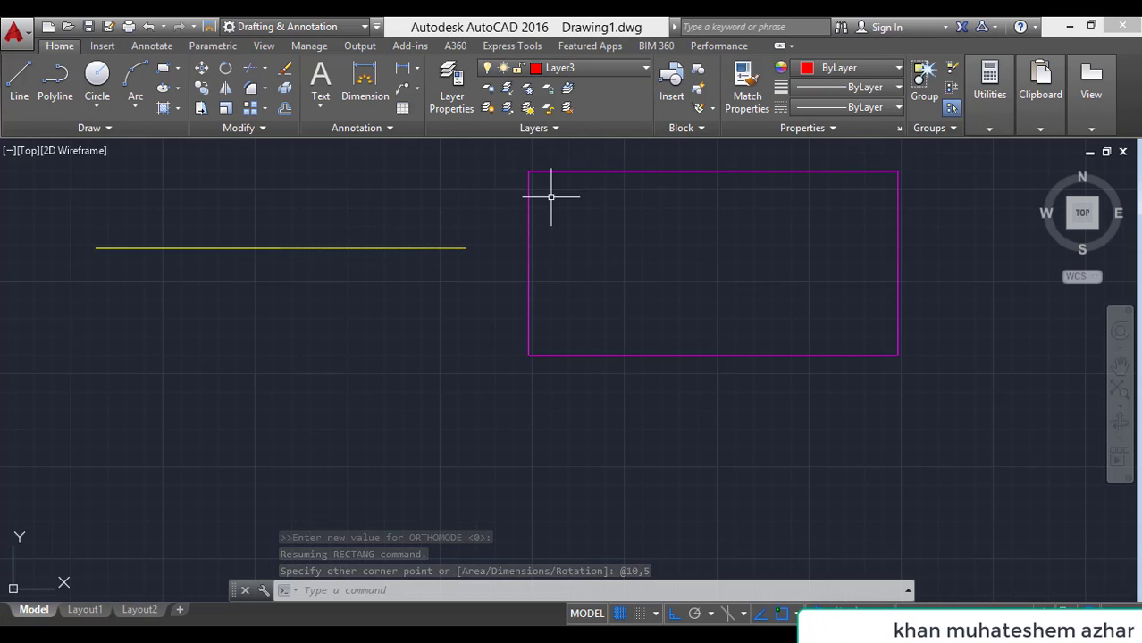
Draw a circle of radius 5 on Layer3.
{"action": "type", "text": "c"}
{"action": "key", "text": "Return"}
{"action": "left_click", "coordinate": [219, 437]}
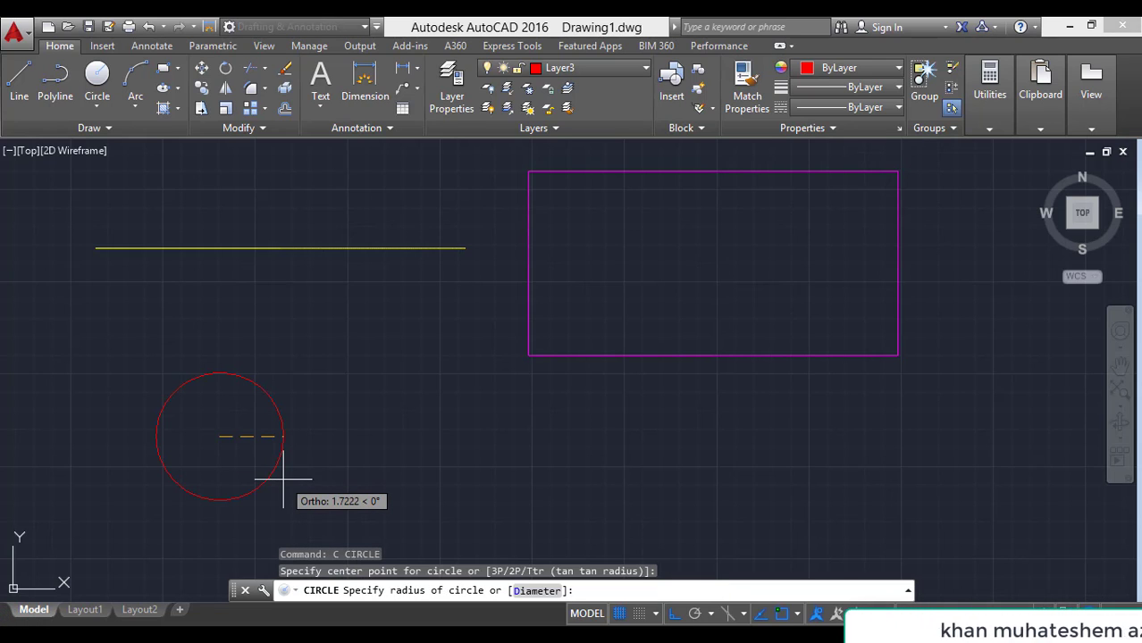
{"action": "type", "text": "5"}
{"action": "key", "text": "Return"}
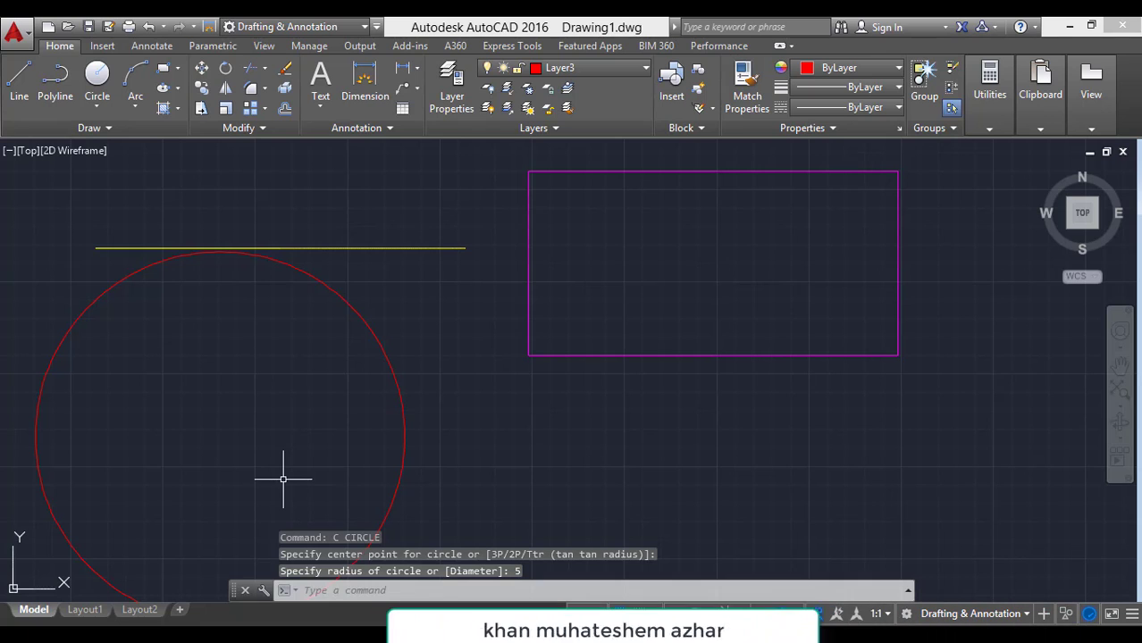
{"action": "scroll", "coordinate": [327, 409], "scroll_direction": "down", "scroll_amount": 3}
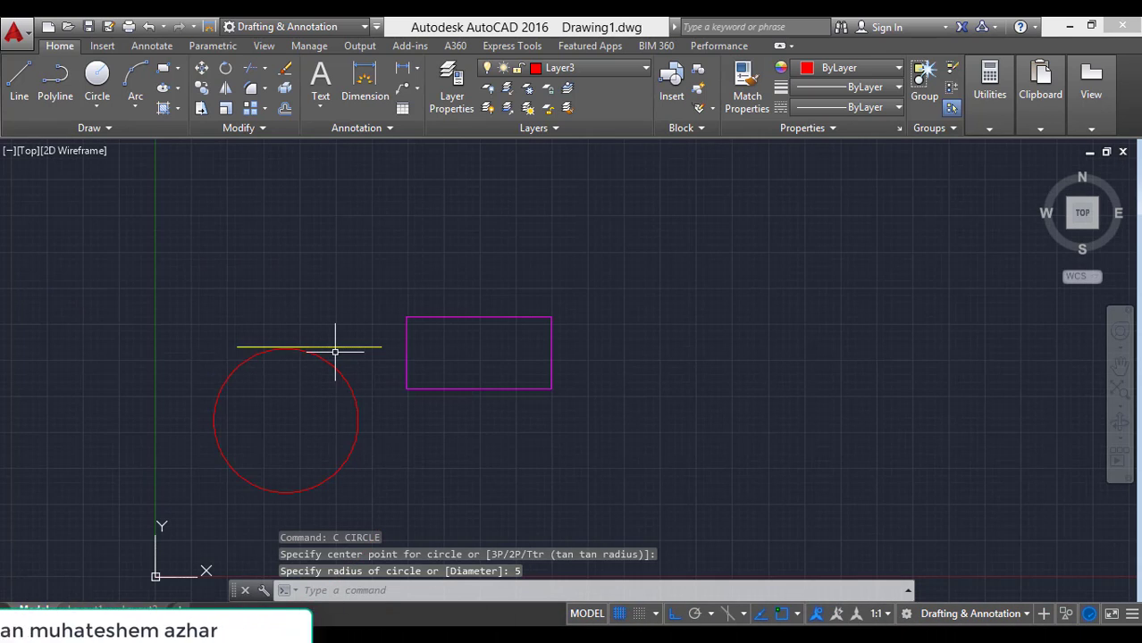
Move the yellow line upward, clear of the circle.
{"action": "type", "text": "m"}
{"action": "key", "text": "Return"}
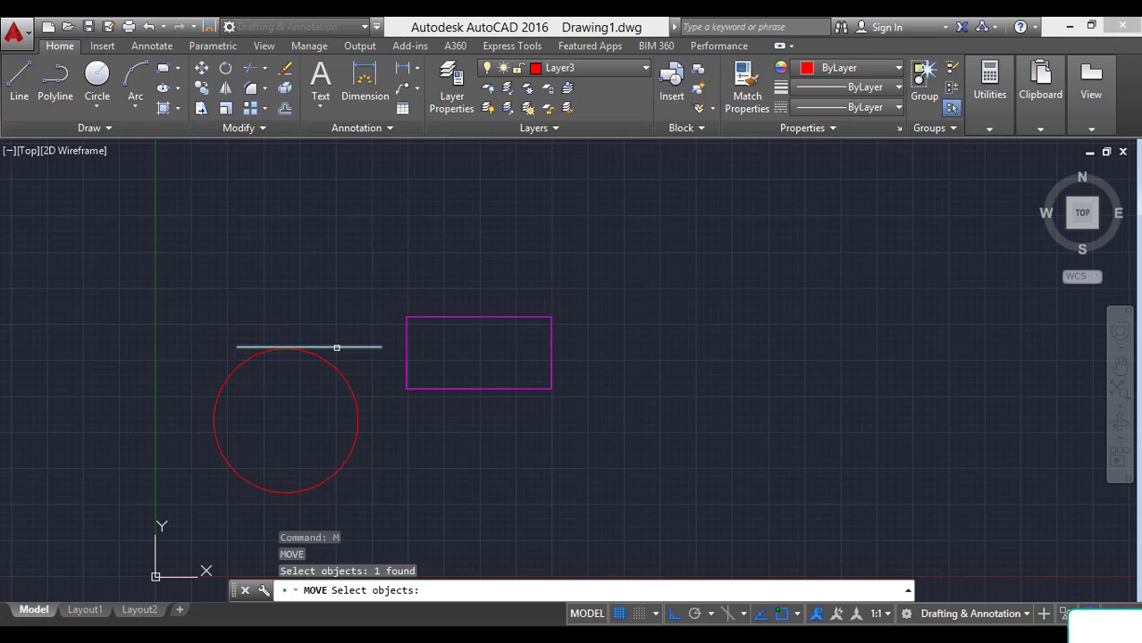
{"action": "key", "text": "Return"}
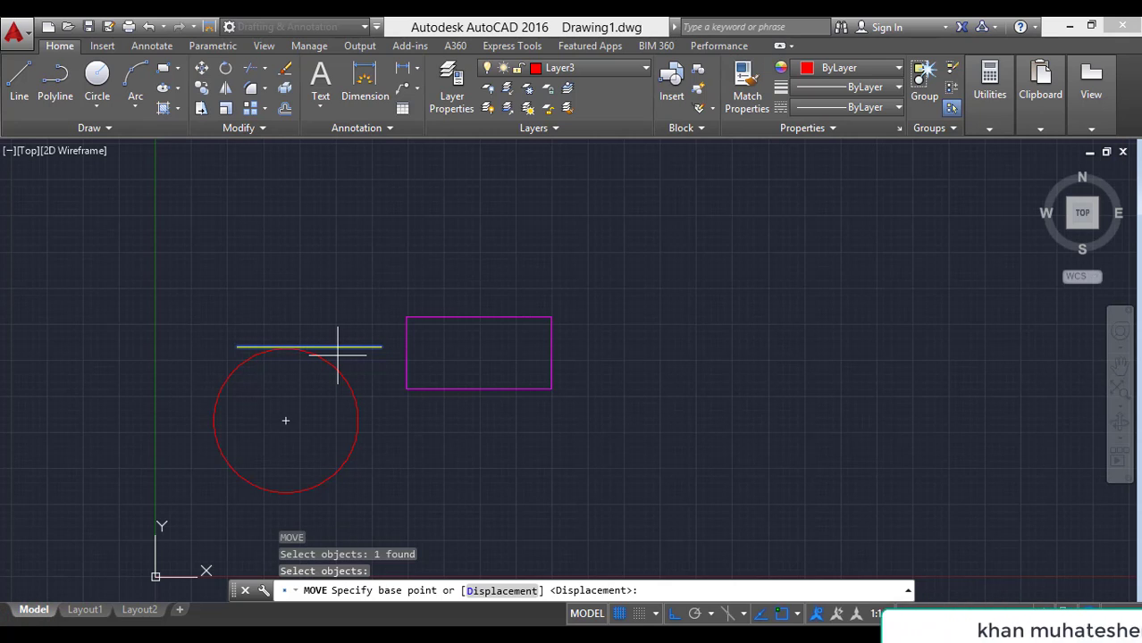
{"action": "left_click", "coordinate": [371, 355]}
{"action": "left_click", "coordinate": [351, 279]}
{"action": "scroll", "coordinate": [326, 370], "scroll_direction": "up", "scroll_amount": 2}
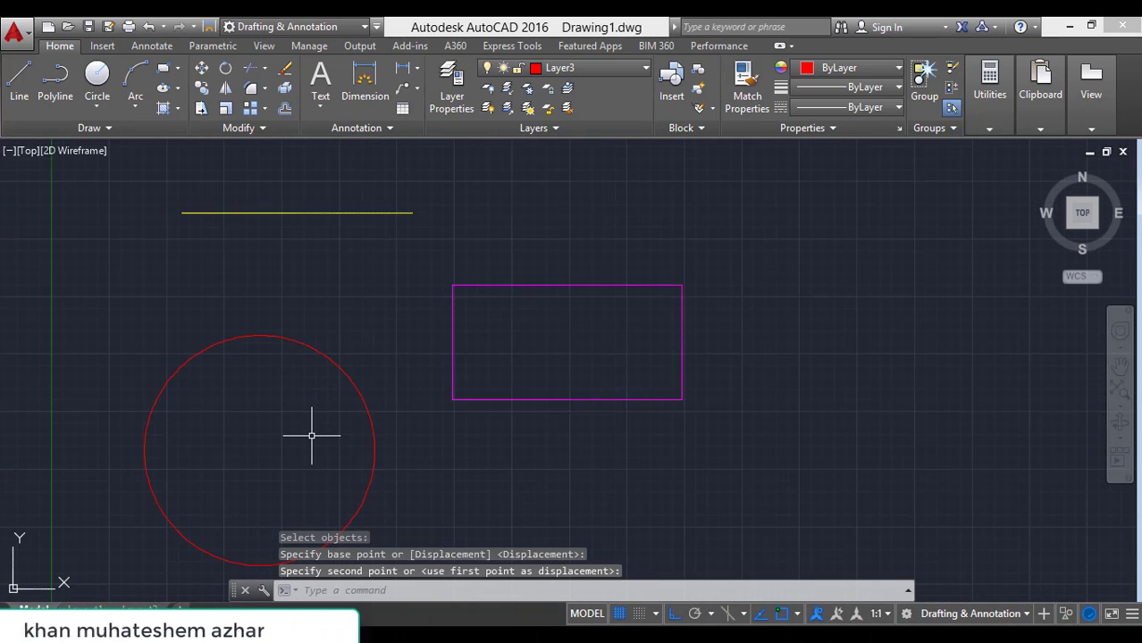
Lock Layer3 from the padlock icon in the Layer dropdown.
{"action": "key", "text": "Escape"}
{"action": "key", "text": "Escape"}
{"action": "key", "text": "Escape"}
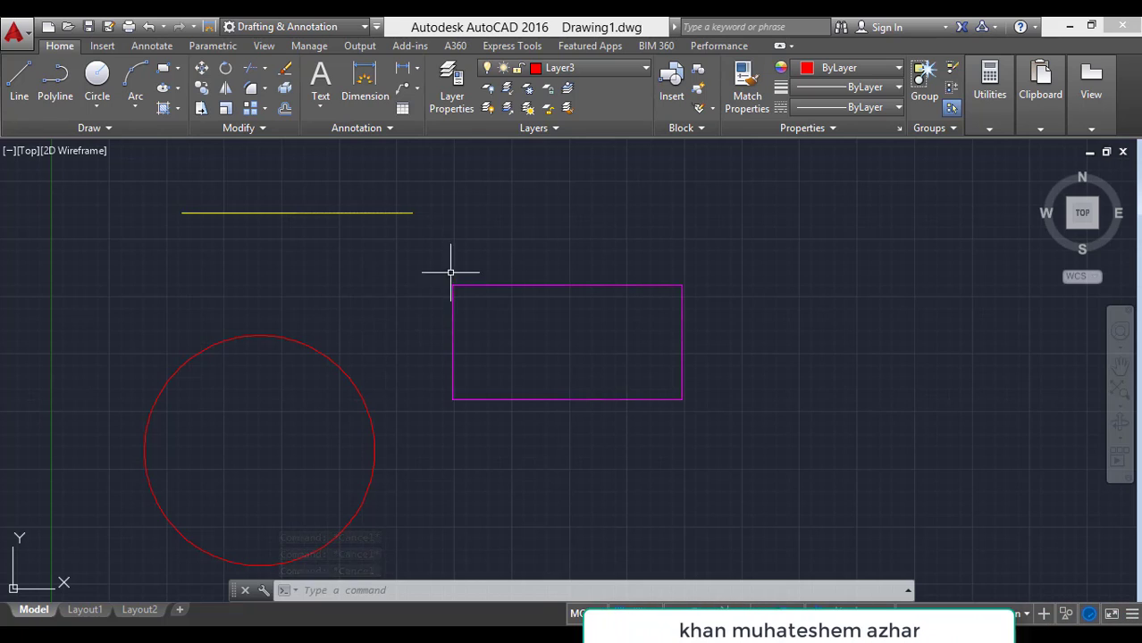
{"action": "left_click", "coordinate": [618, 71]}
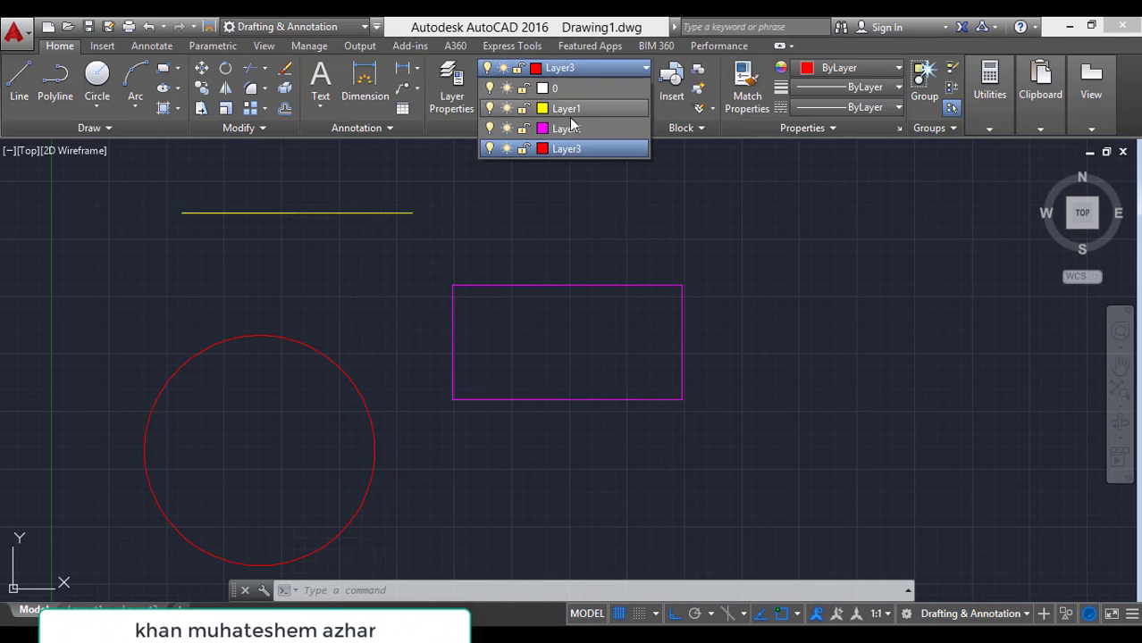
{"action": "left_click", "coordinate": [523, 152]}
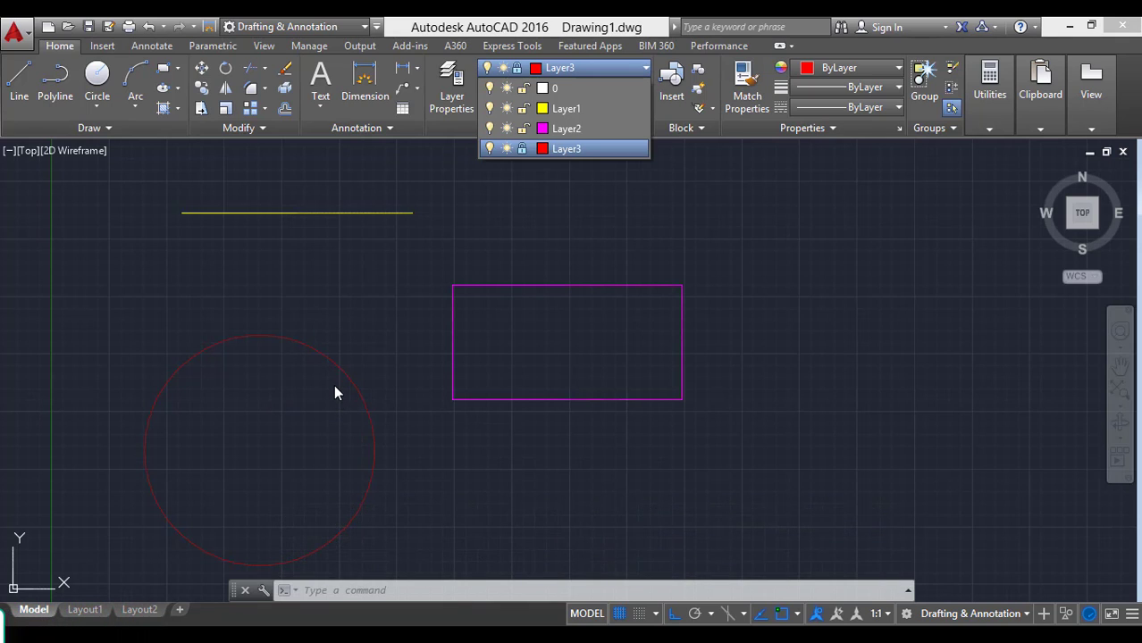
{"action": "key", "text": "Escape"}
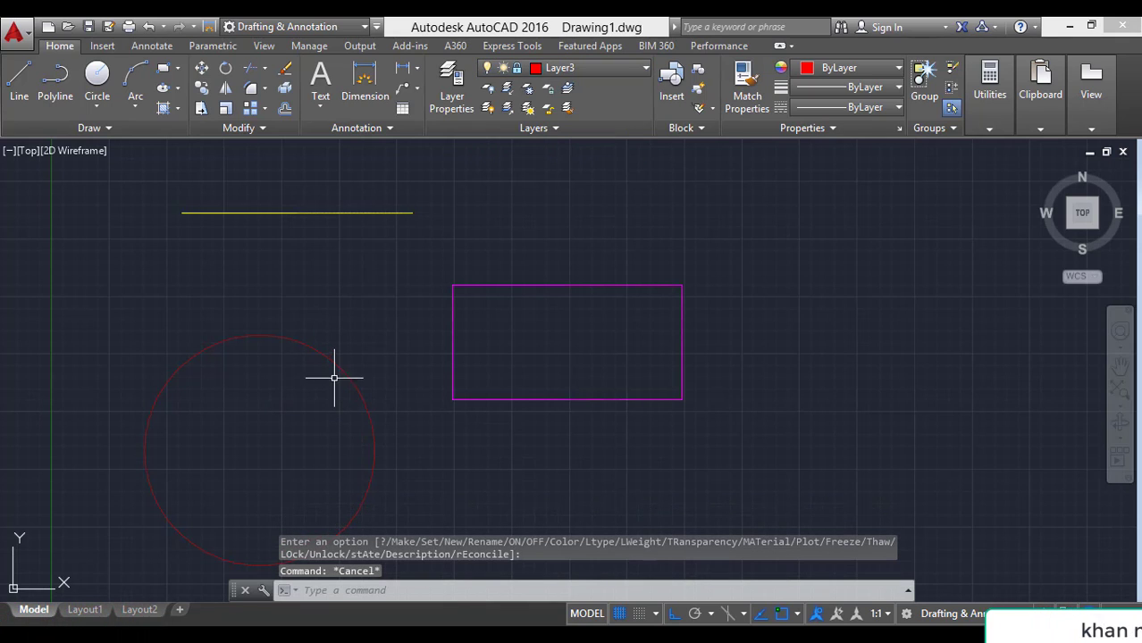
{"action": "left_click", "coordinate": [336, 369]}
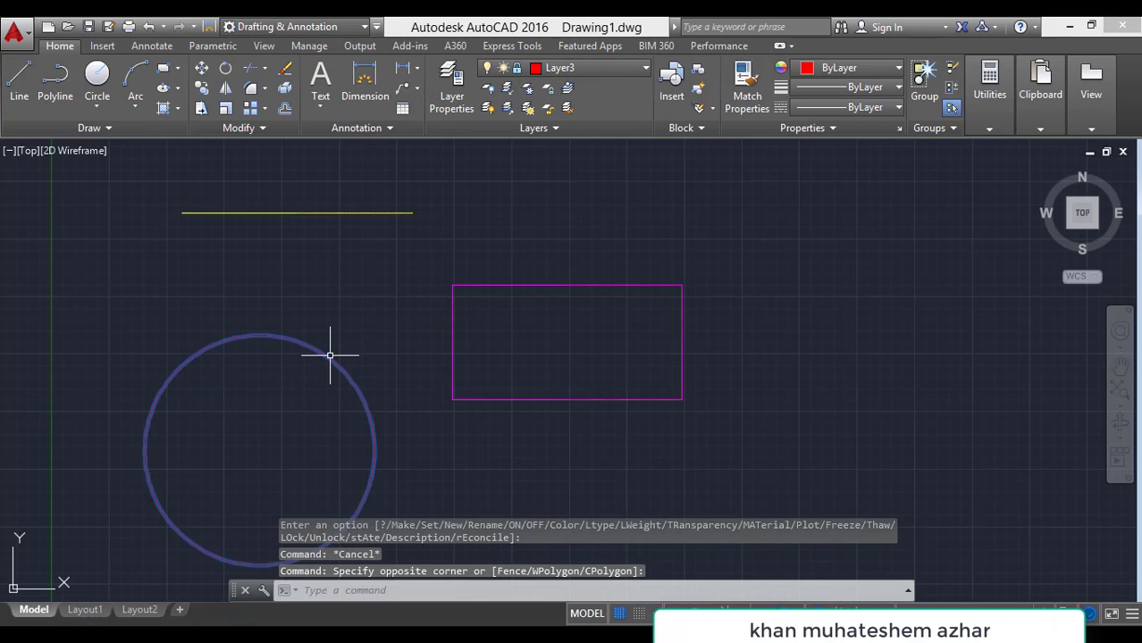
{"action": "type", "text": "m"}
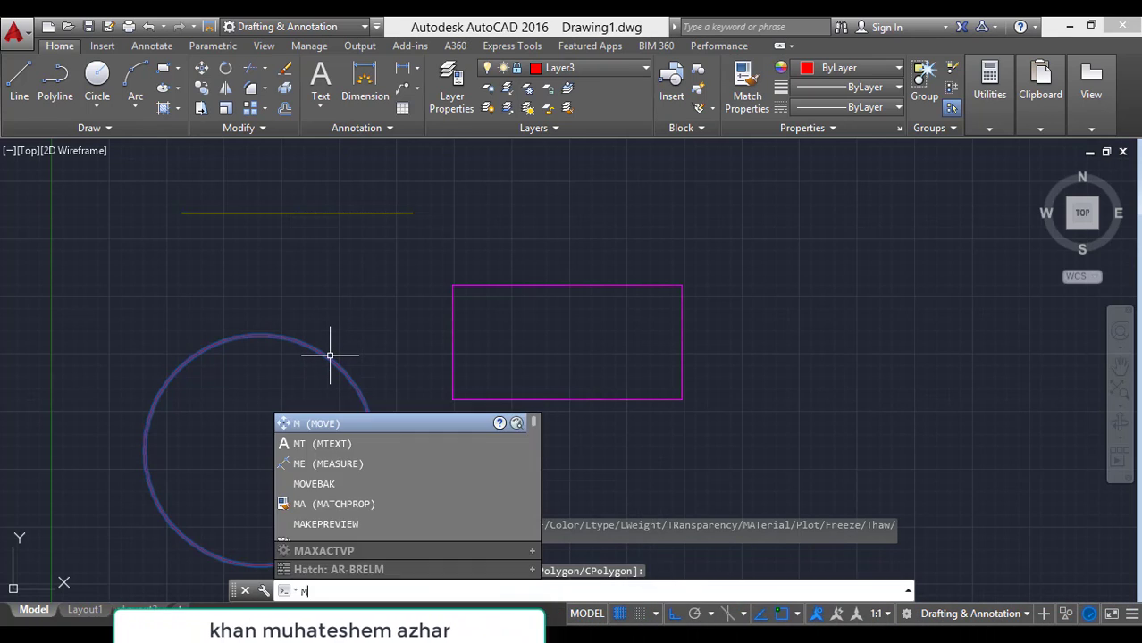
{"action": "key", "text": "Return"}
{"action": "left_click", "coordinate": [325, 356]}
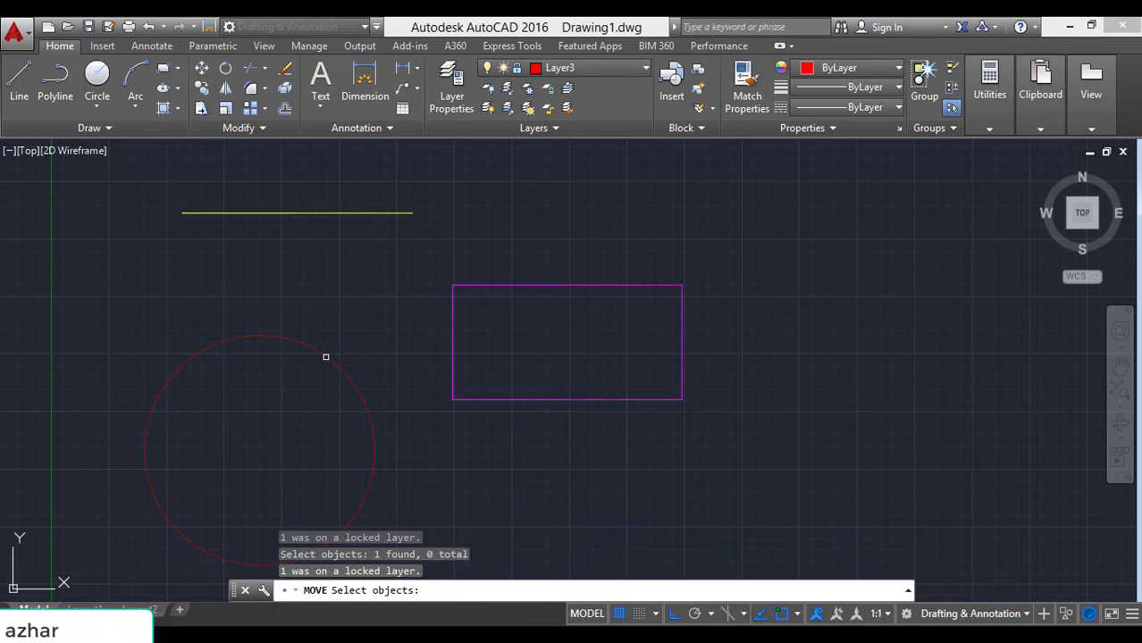
{"action": "key", "text": "Escape"}
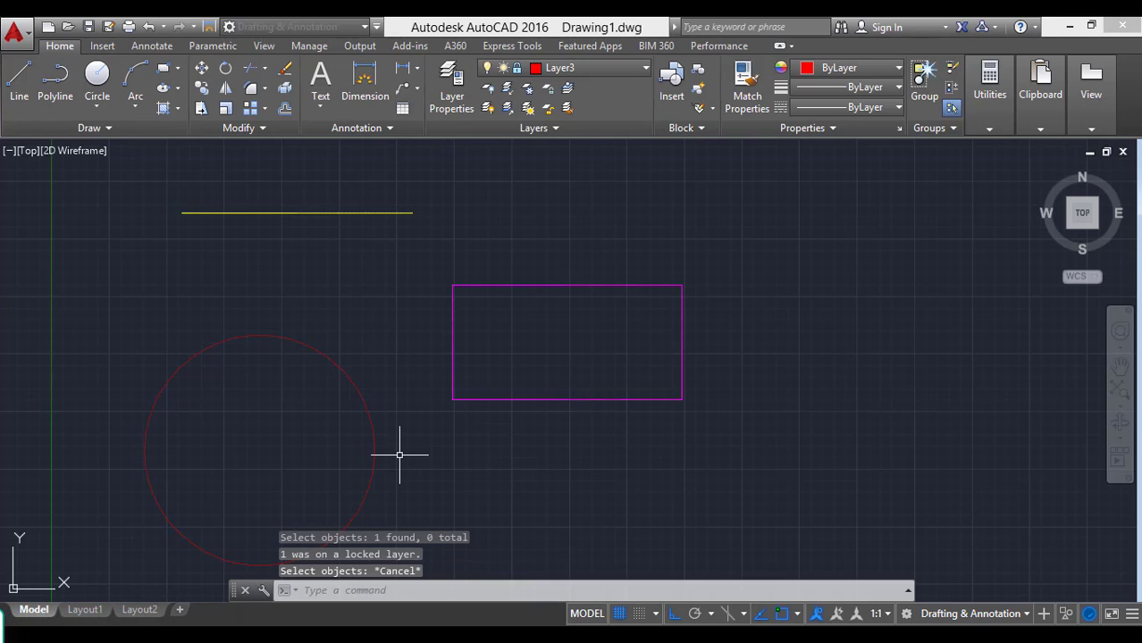
{"action": "type", "text": "co"}
{"action": "key", "text": "Return"}
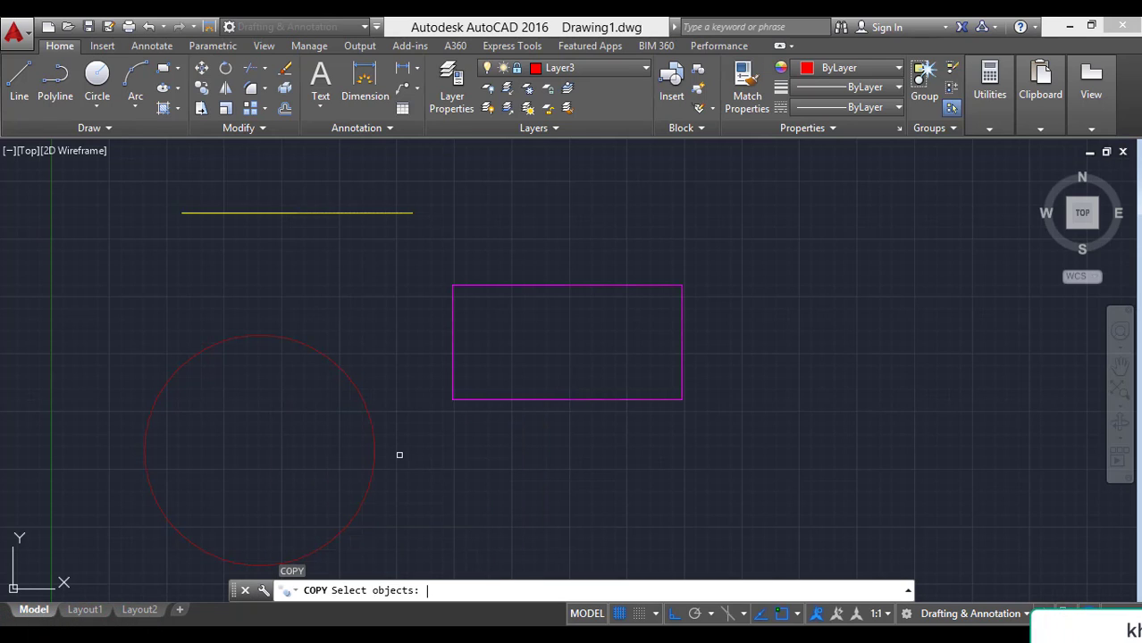
{"action": "left_click", "coordinate": [362, 460]}
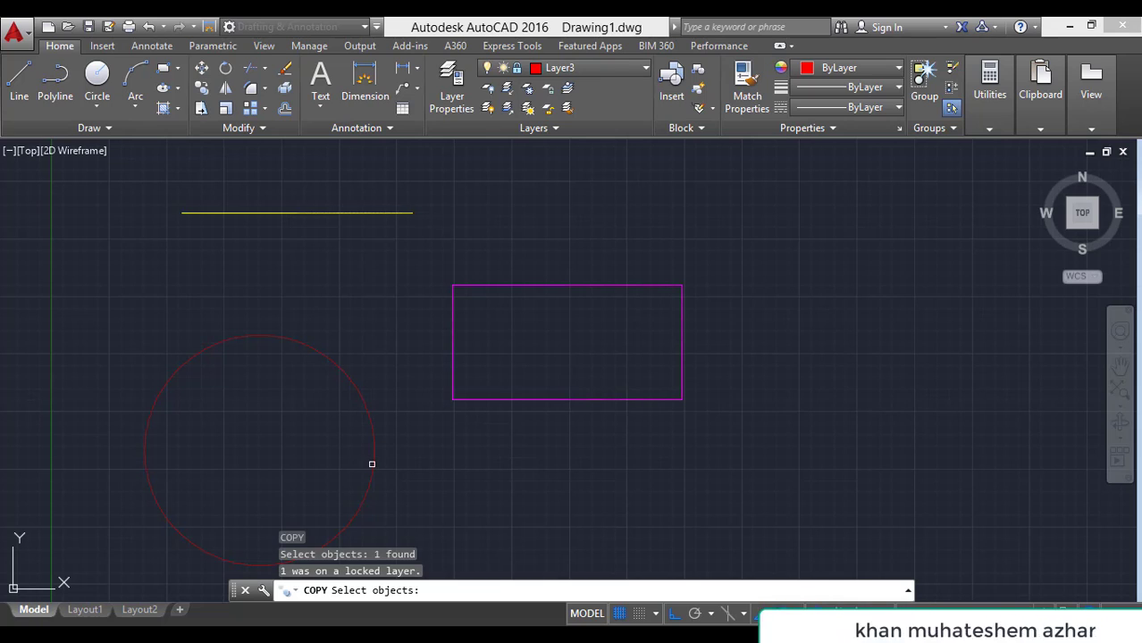
{"action": "key", "text": "Escape"}
{"action": "key", "text": "Escape"}
{"action": "key", "text": "Escape"}
{"action": "type", "text": "e"}
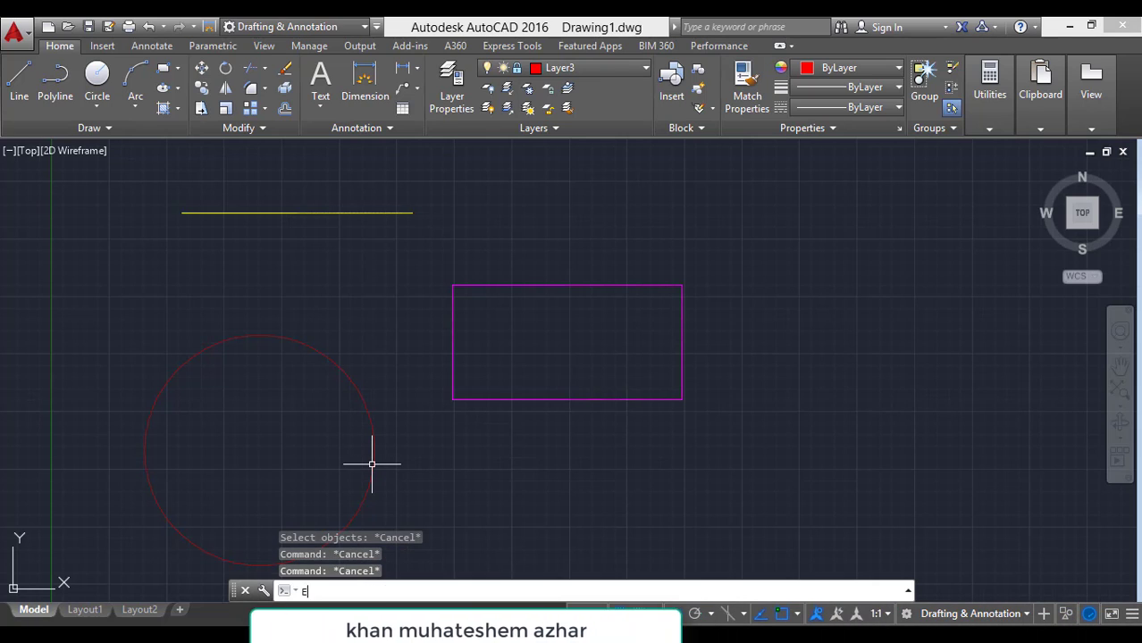
{"action": "key", "text": "Return"}
{"action": "left_click", "coordinate": [373, 467]}
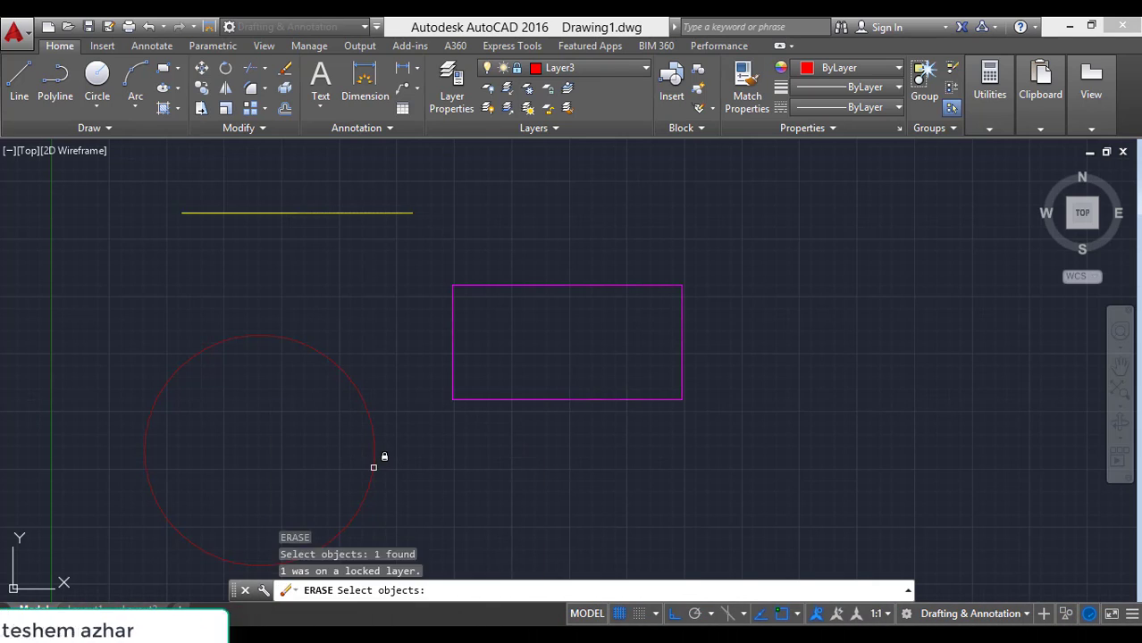
{"action": "key", "text": "Escape"}
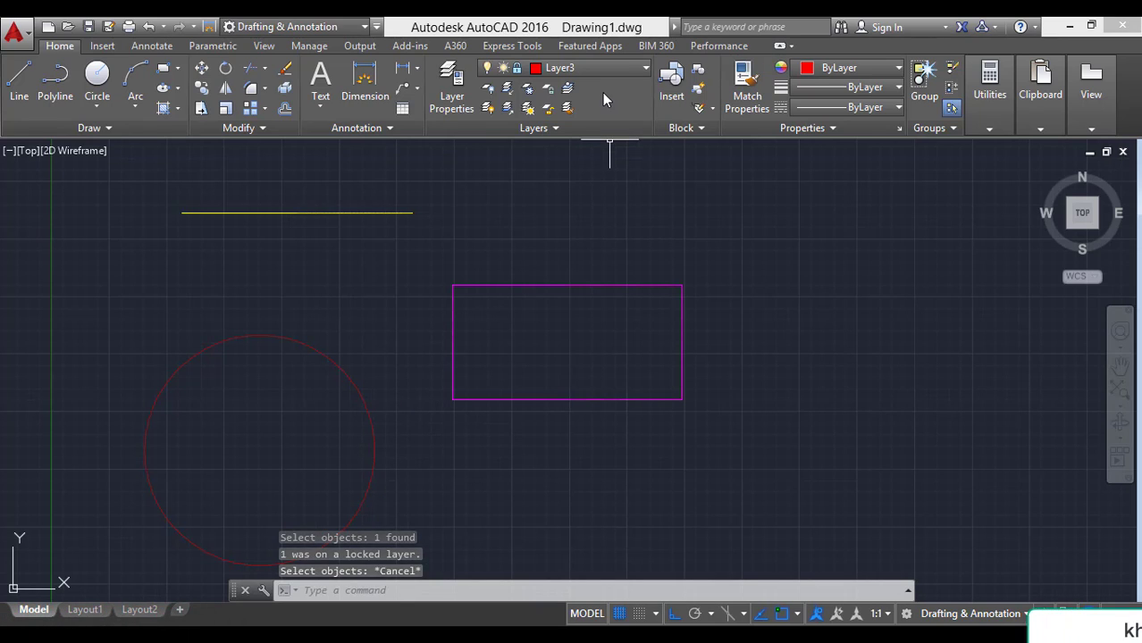
Lock Layer1 from the Layer dropdown.
{"action": "left_click", "coordinate": [617, 68]}
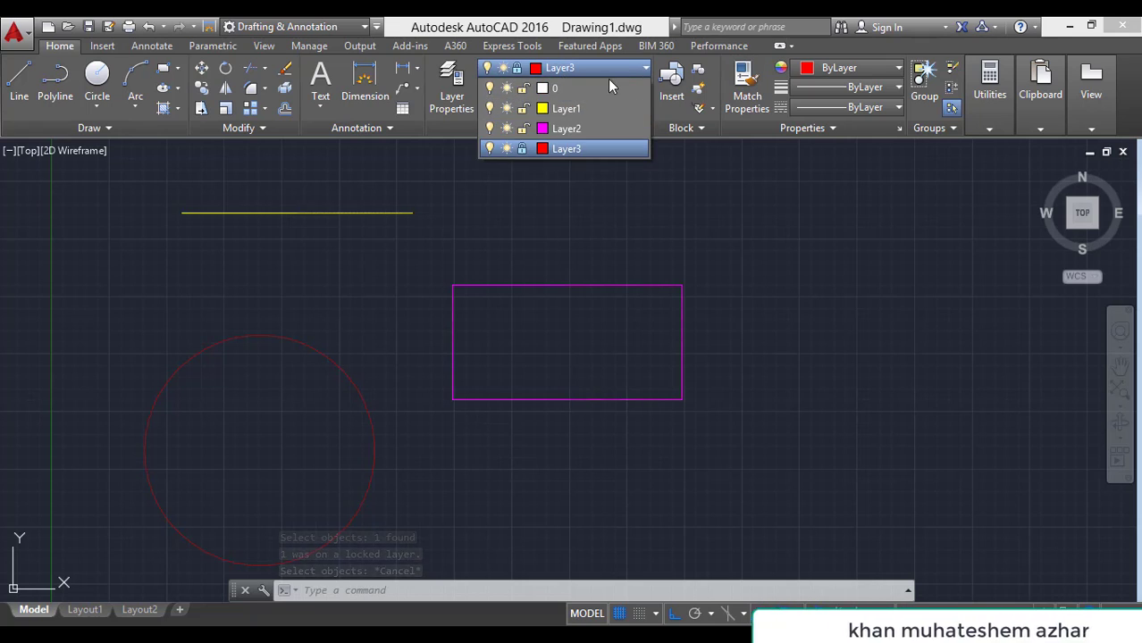
{"action": "left_click", "coordinate": [522, 108]}
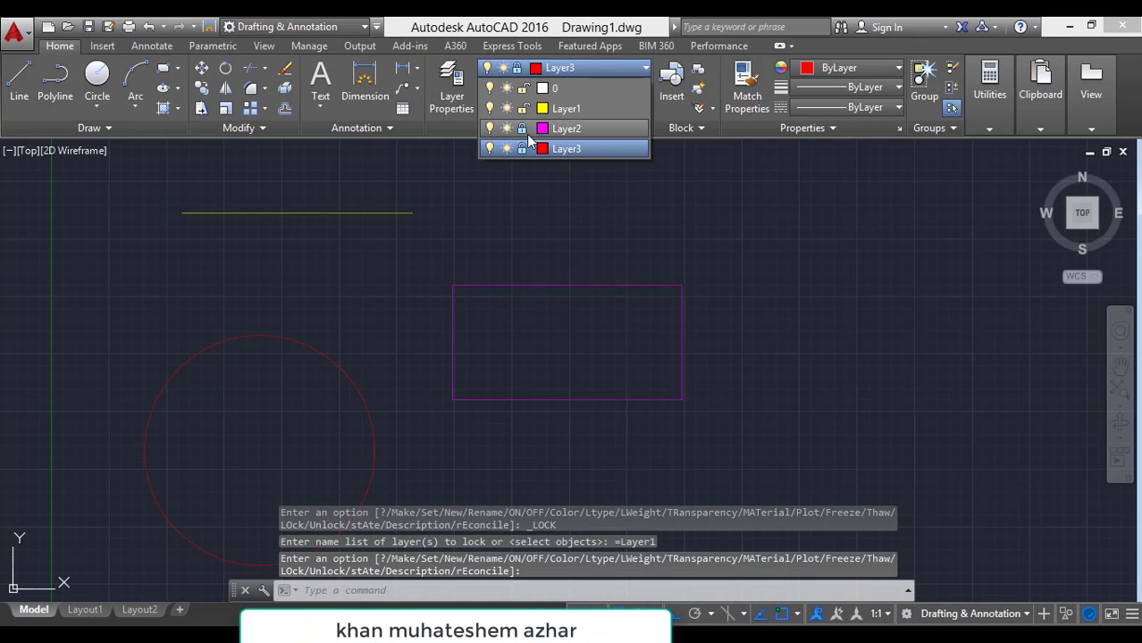
{"action": "left_click", "coordinate": [512, 194]}
Try moving the locked yellow line and magenta rectangle, then cancel.
{"action": "scroll", "coordinate": [363, 268], "scroll_direction": "down", "scroll_amount": 2}
{"action": "scroll", "coordinate": [364, 268], "scroll_direction": "down", "scroll_amount": 2}
{"action": "mouse_move", "coordinate": [279, 221]}
{"action": "left_mouse_down"}
{"action": "mouse_move", "coordinate": [544, 337]}
{"action": "mouse_move", "coordinate": [374, 411]}
{"action": "mouse_move", "coordinate": [265, 365]}
{"action": "left_mouse_up"}
{"action": "type", "text": "m"}
{"action": "key", "text": "Return"}
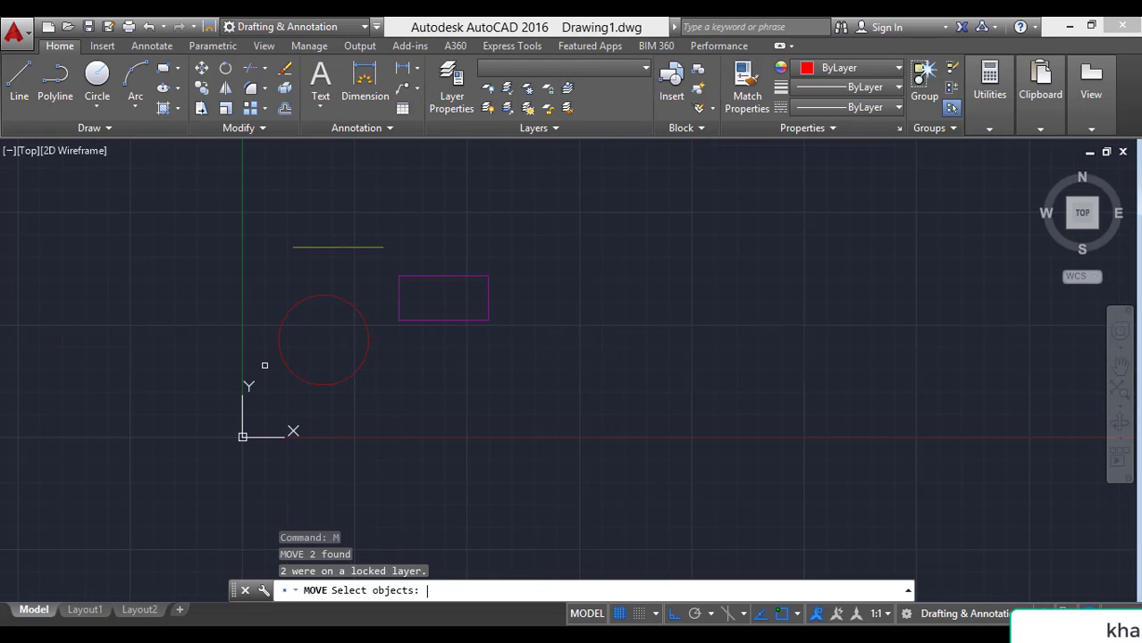
{"action": "mouse_move", "coordinate": [256, 205]}
{"action": "left_mouse_down"}
{"action": "mouse_move", "coordinate": [401, 230]}
{"action": "mouse_move", "coordinate": [295, 481]}
{"action": "mouse_move", "coordinate": [297, 391]}
{"action": "left_mouse_up"}
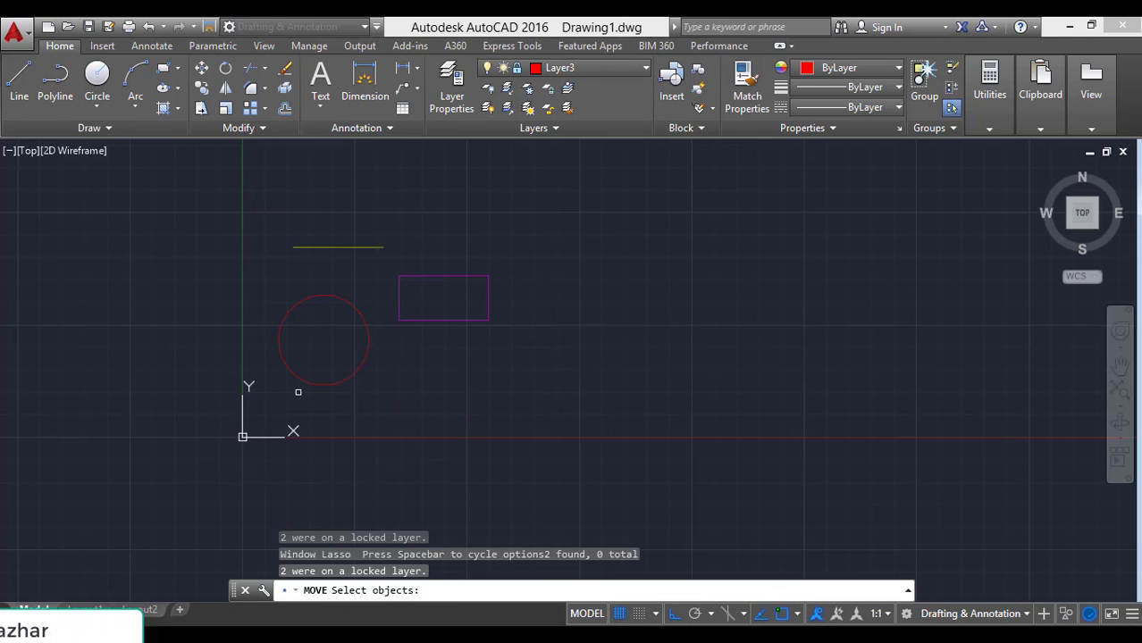
{"action": "key", "text": "Escape"}
{"action": "key", "text": "Escape"}
Try copying the line and rectangle with CO, then cancel.
{"action": "type", "text": "co"}
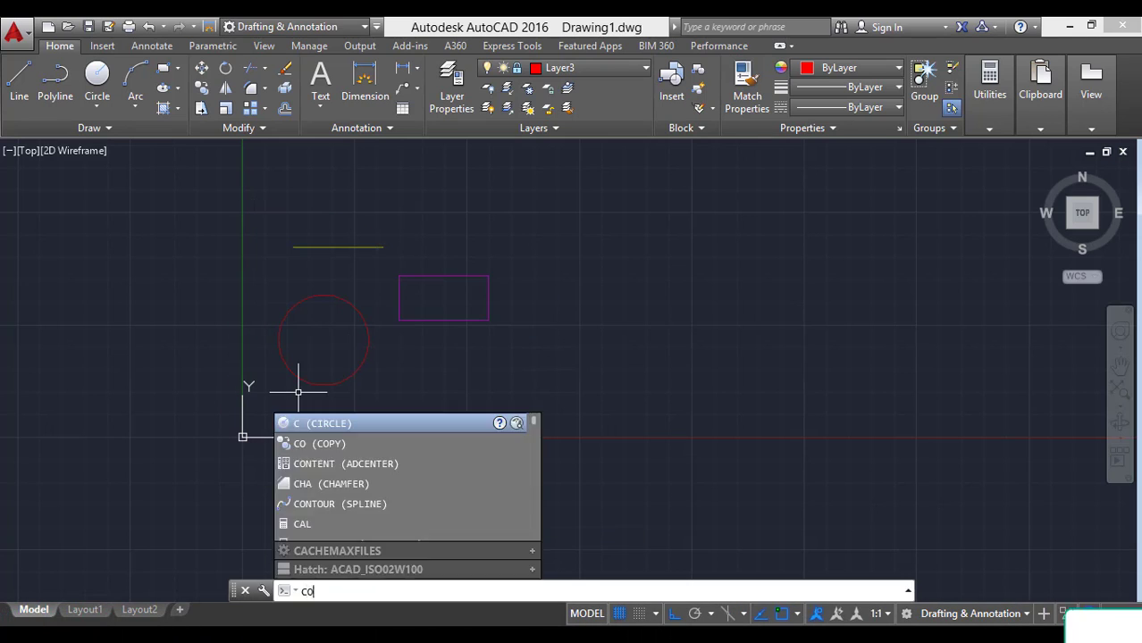
{"action": "key", "text": "Return"}
{"action": "mouse_move", "coordinate": [269, 251]}
{"action": "left_mouse_down"}
{"action": "mouse_move", "coordinate": [370, 237]}
{"action": "mouse_move", "coordinate": [454, 374]}
{"action": "mouse_move", "coordinate": [347, 410]}
{"action": "left_mouse_up"}
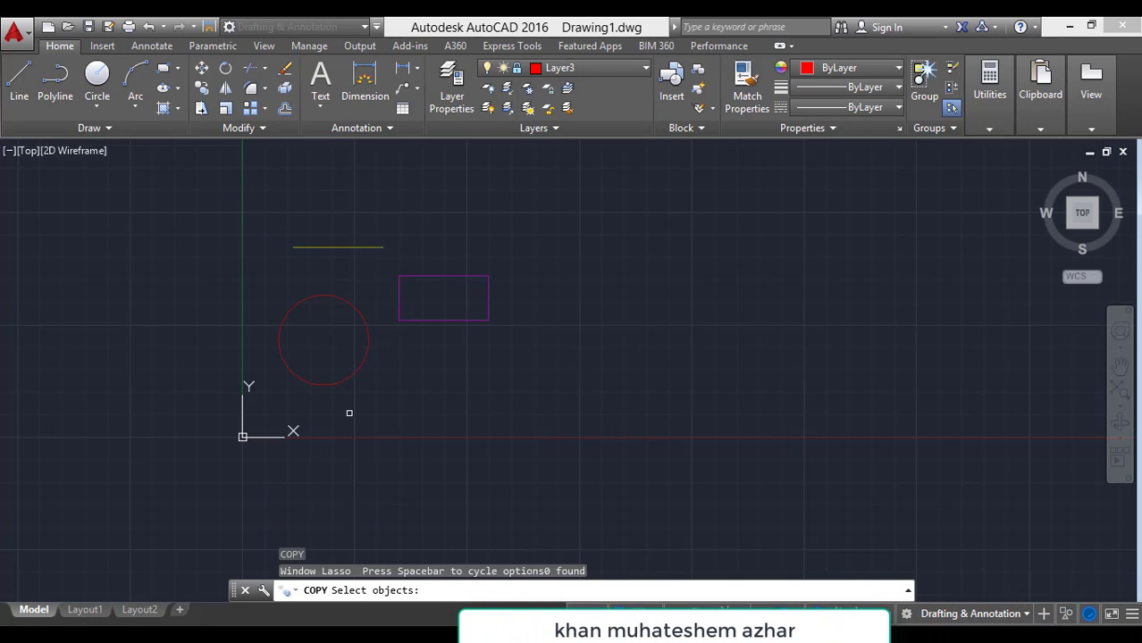
{"action": "key", "text": "Escape"}
{"action": "key", "text": "Escape"}
{"action": "key", "text": "Escape"}
{"action": "key", "text": "Escape"}
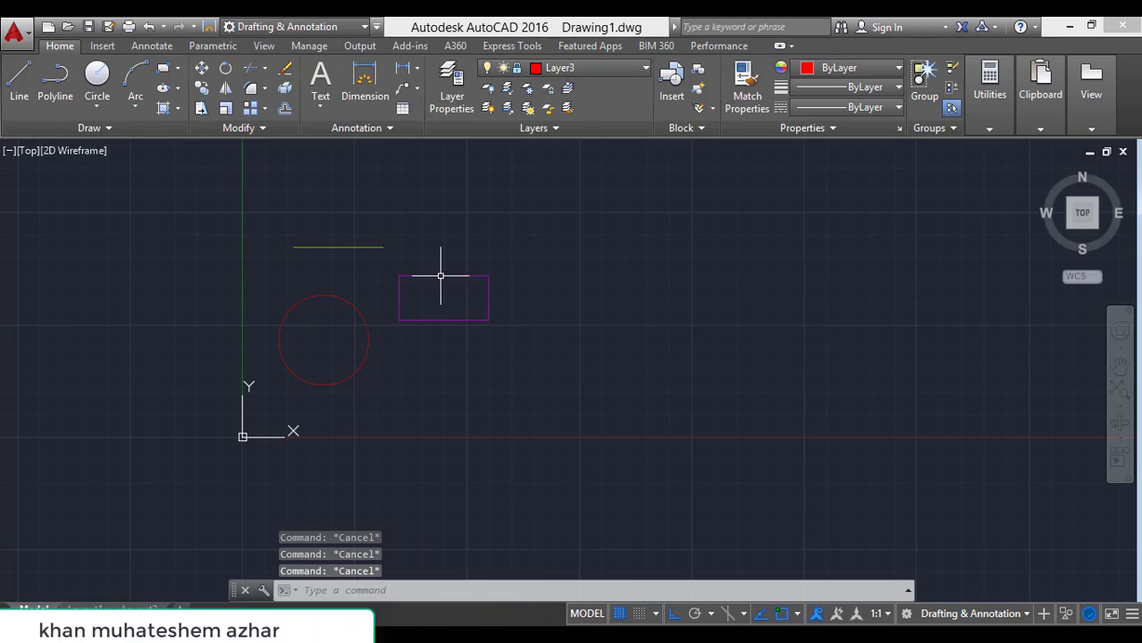
Unlock Layer2, then freeze it so the magenta rectangle disappears.
{"action": "left_click", "coordinate": [592, 72]}
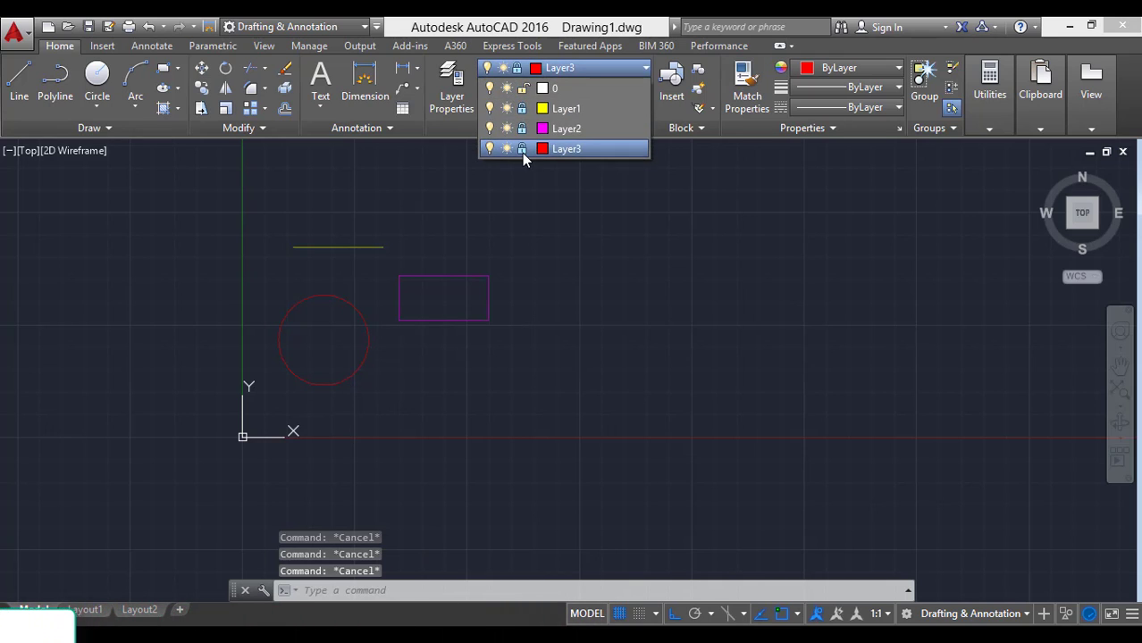
{"action": "left_click", "coordinate": [522, 128]}
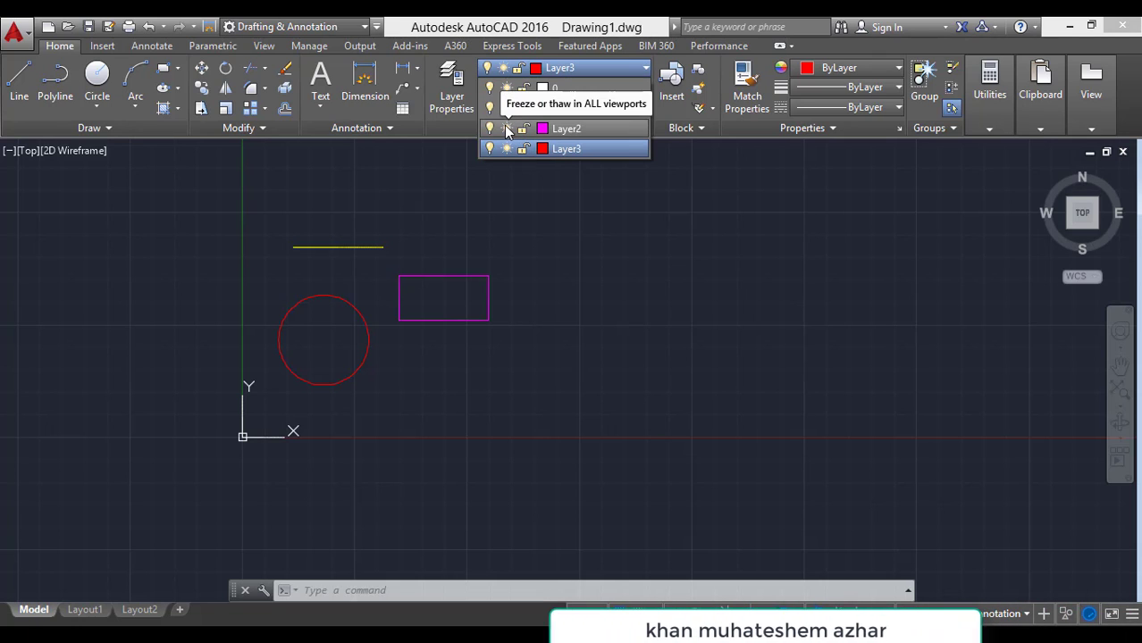
{"action": "left_click", "coordinate": [505, 128]}
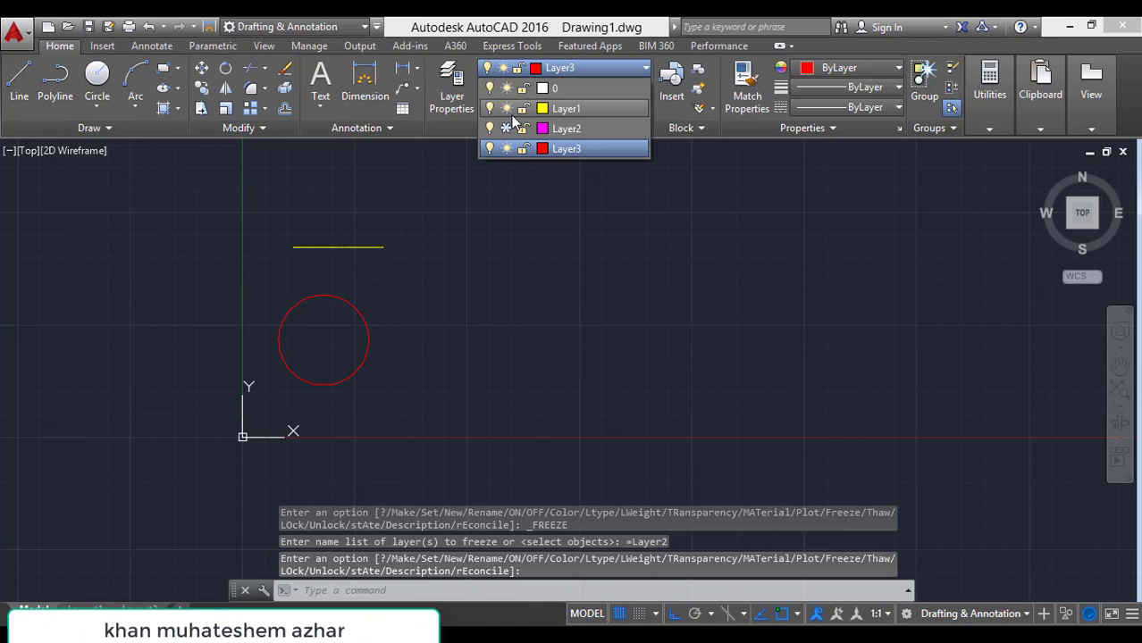
Thaw Layer2 and Layer1 with their snowflake icons to restore the magenta rectangle and yellow line.
{"action": "left_click", "coordinate": [506, 109]}
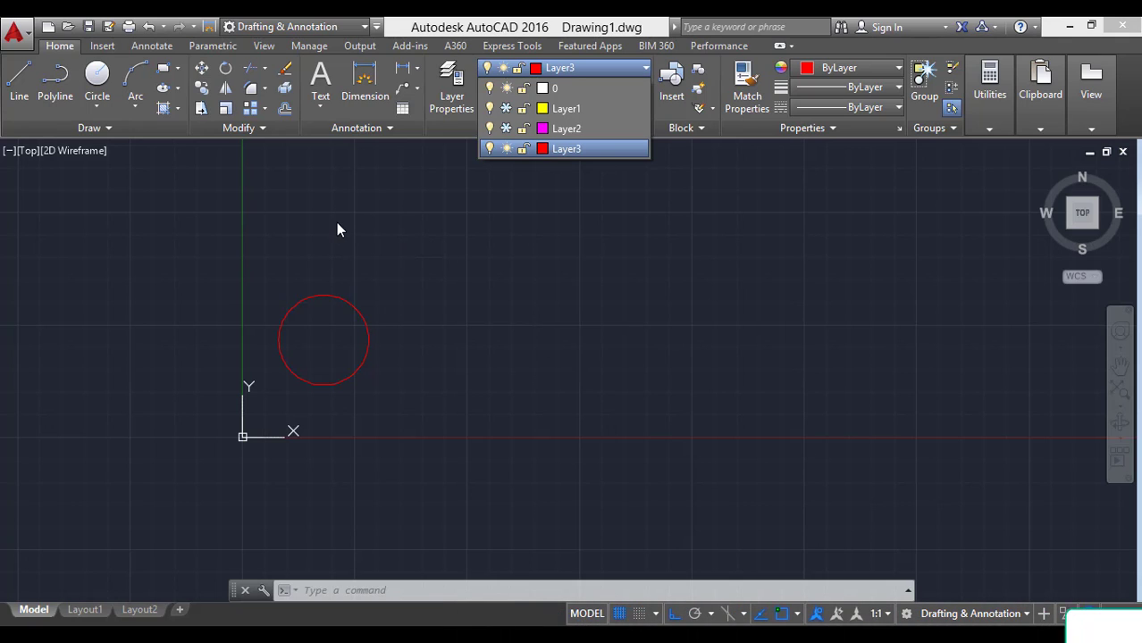
{"action": "left_click", "coordinate": [505, 130]}
{"action": "left_click", "coordinate": [508, 109]}
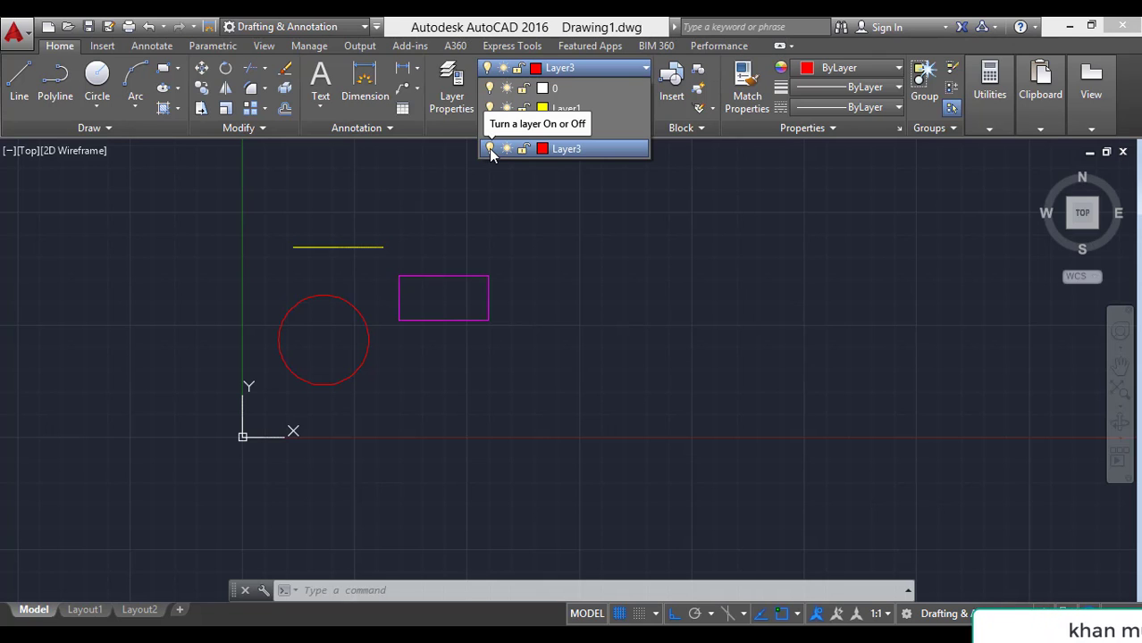
{"action": "left_click", "coordinate": [490, 129]}
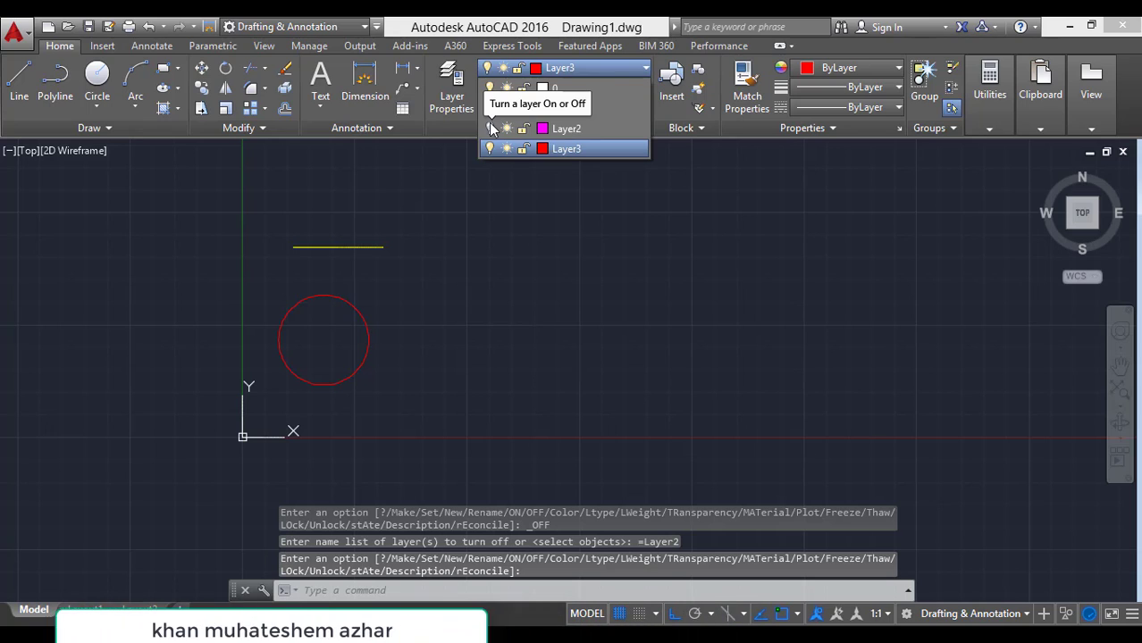
{"action": "left_click", "coordinate": [489, 108]}
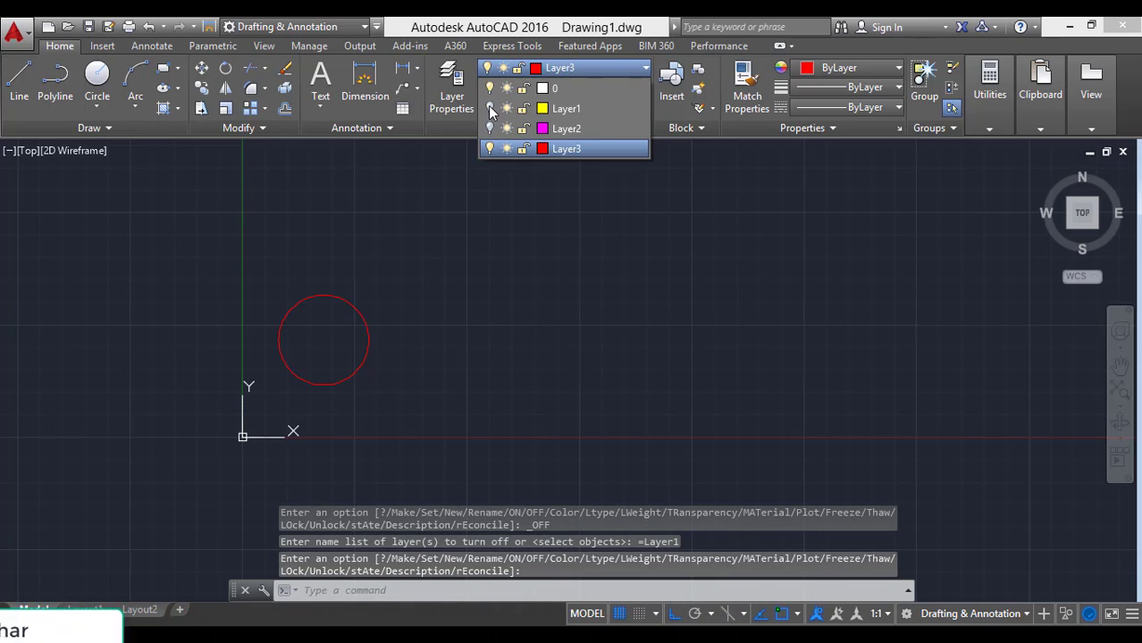
{"action": "left_click", "coordinate": [489, 108]}
{"action": "left_click", "coordinate": [488, 128]}
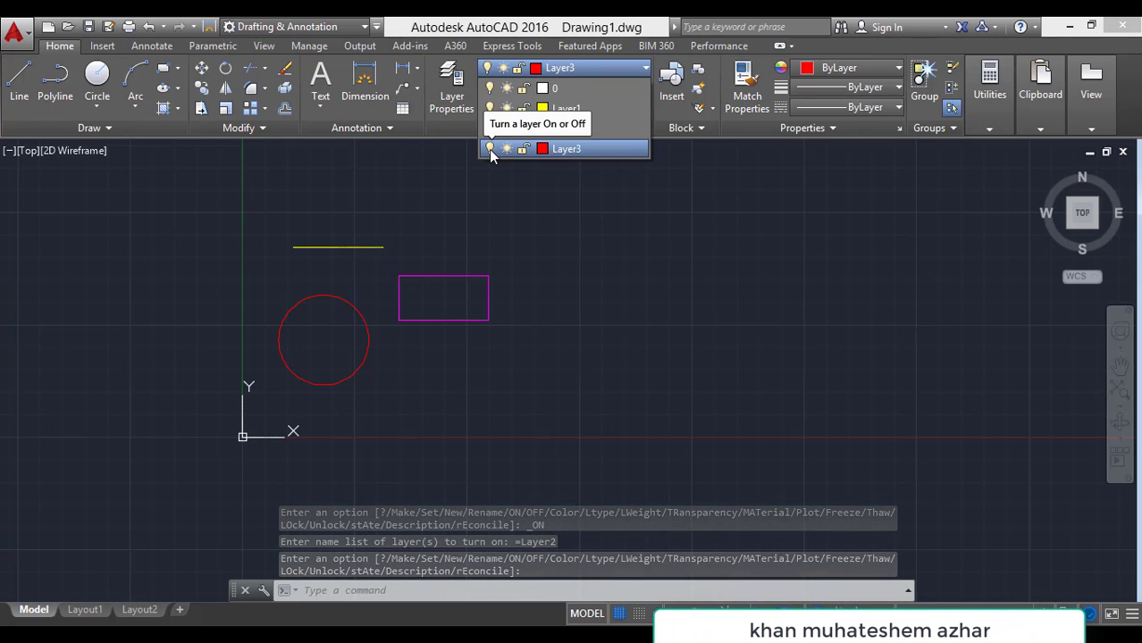
{"action": "left_click", "coordinate": [490, 150]}
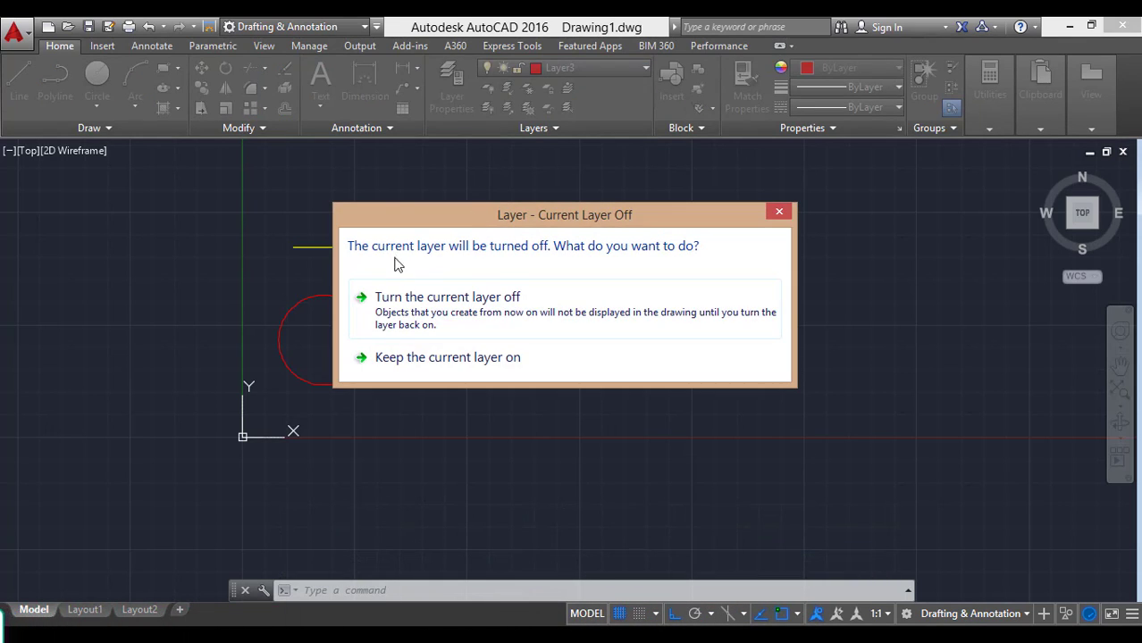
{"action": "left_click", "coordinate": [499, 365]}
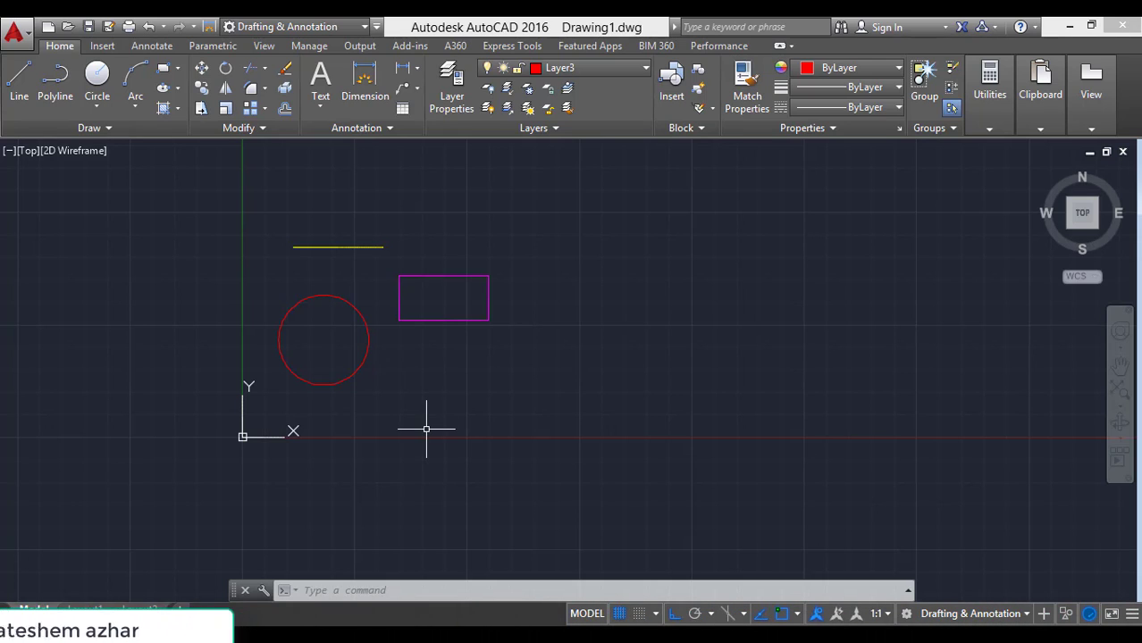
Draw a 10-unit horizontal red line on Layer3 below the rectangle.
{"action": "type", "text": "l"}
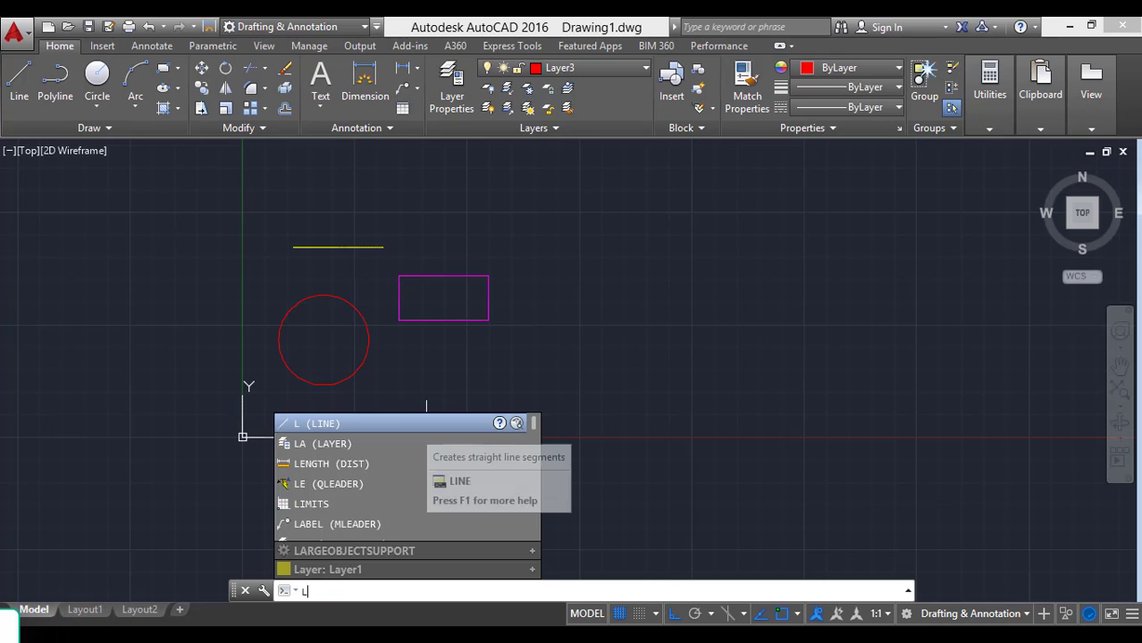
{"action": "key", "text": "Return"}
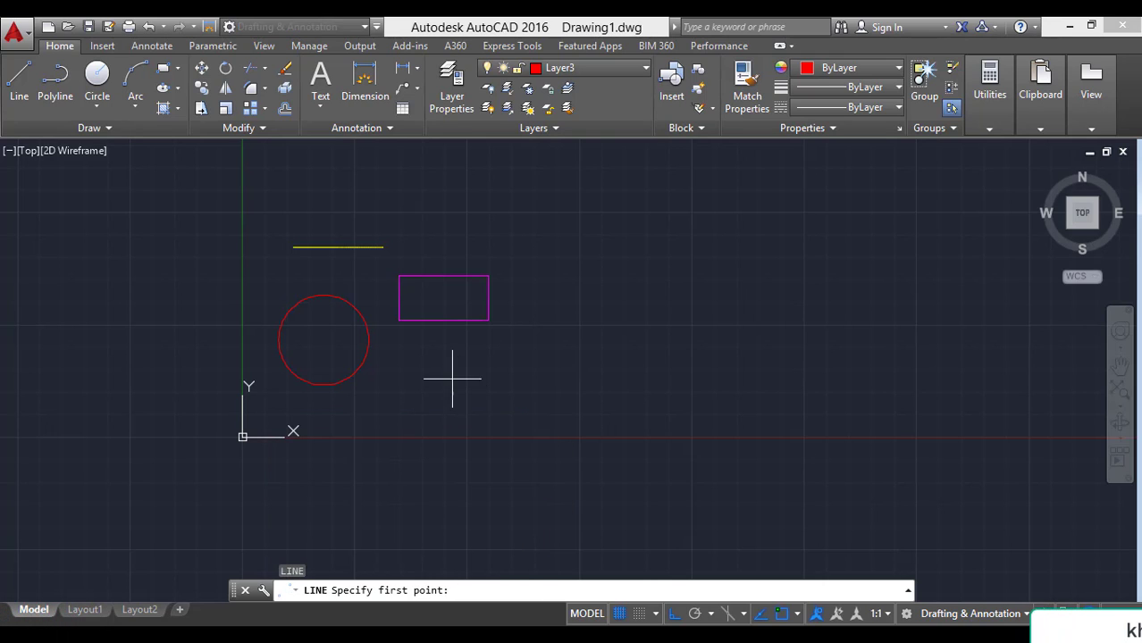
{"action": "left_click", "coordinate": [468, 413]}
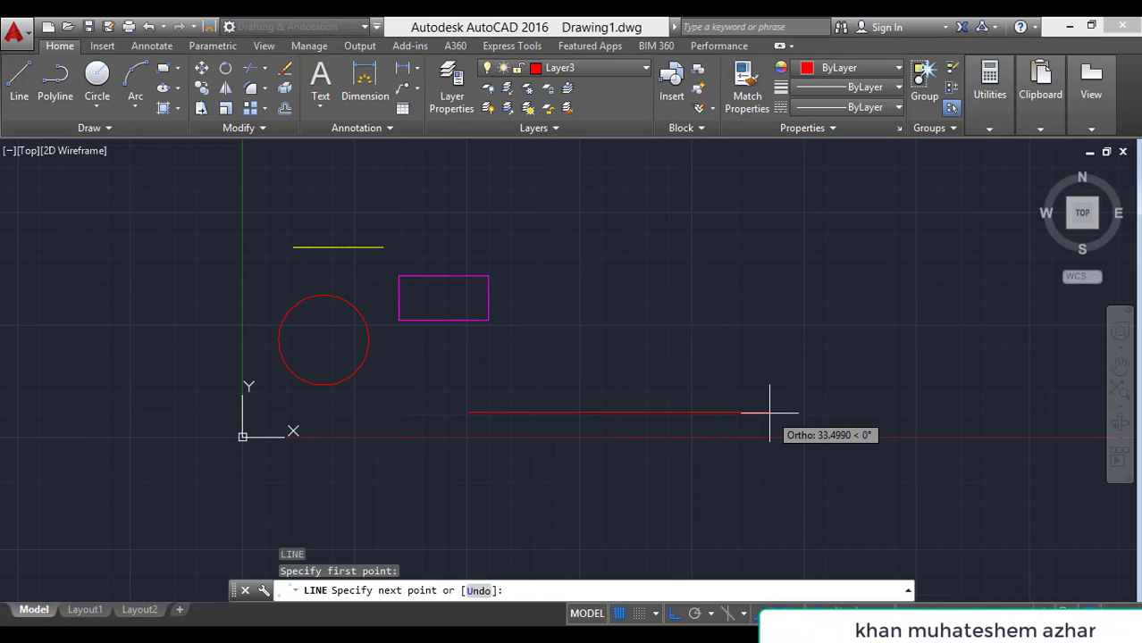
{"action": "type", "text": "10"}
{"action": "key", "text": "Return"}
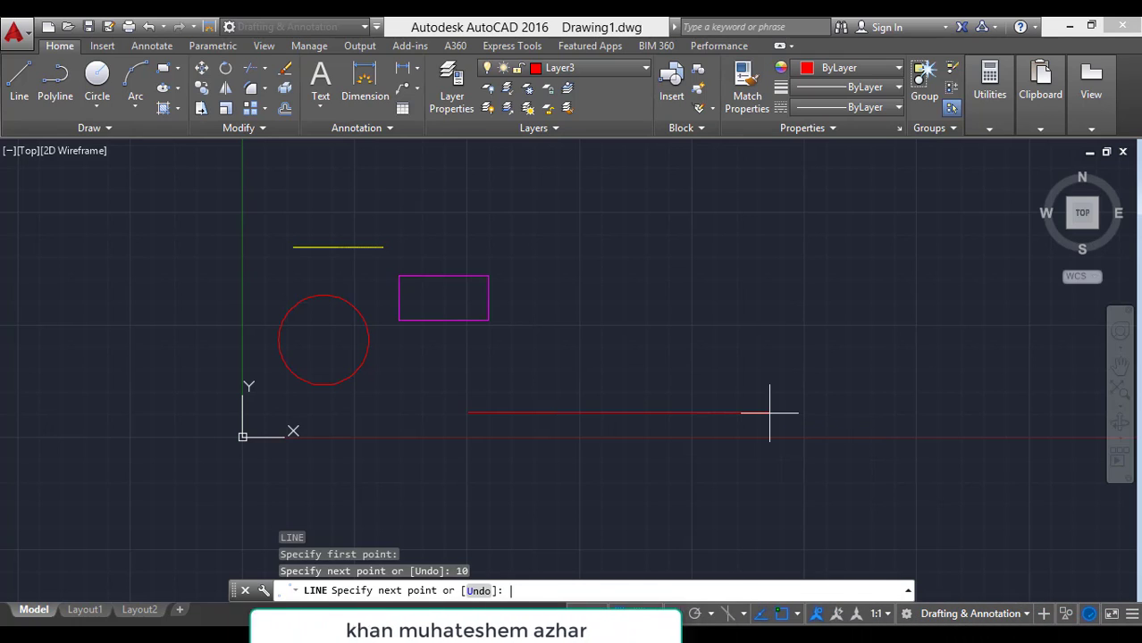
{"action": "key", "text": "Escape"}
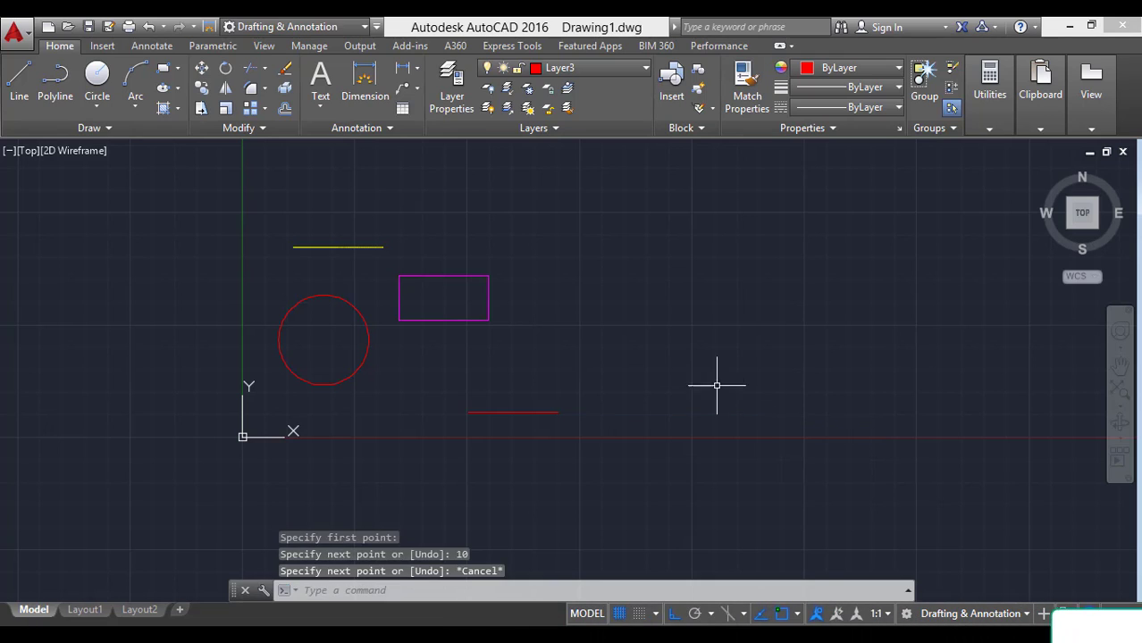
Zoom in and select the short red line.
{"action": "scroll", "coordinate": [487, 418], "scroll_direction": "up", "scroll_amount": 2}
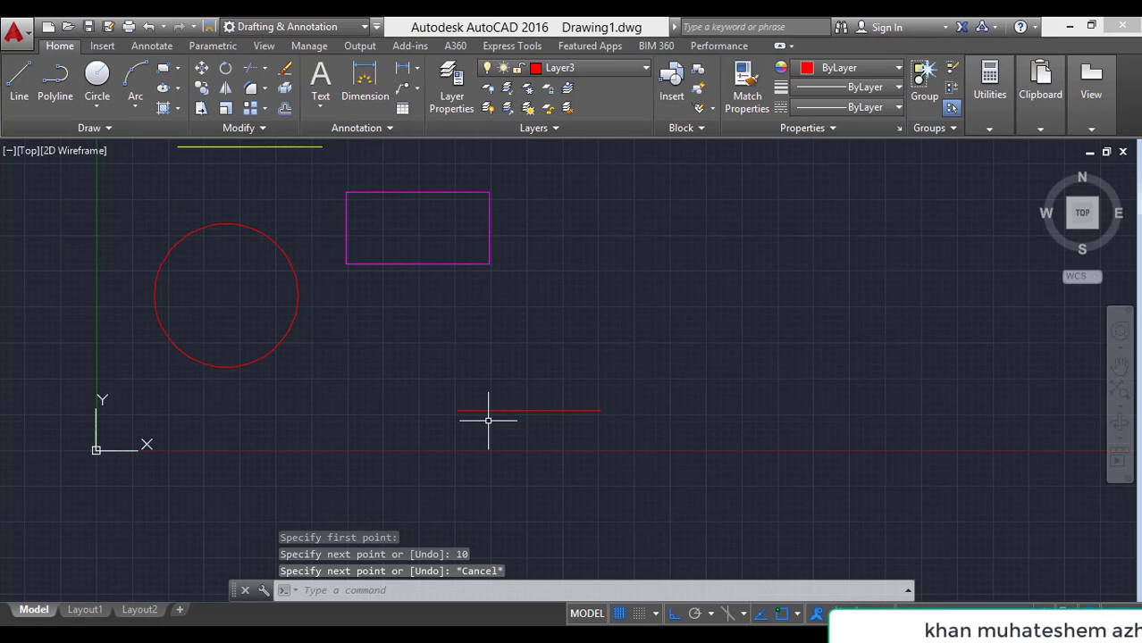
{"action": "scroll", "coordinate": [488, 420], "scroll_direction": "up", "scroll_amount": 2}
{"action": "left_click", "coordinate": [494, 403]}
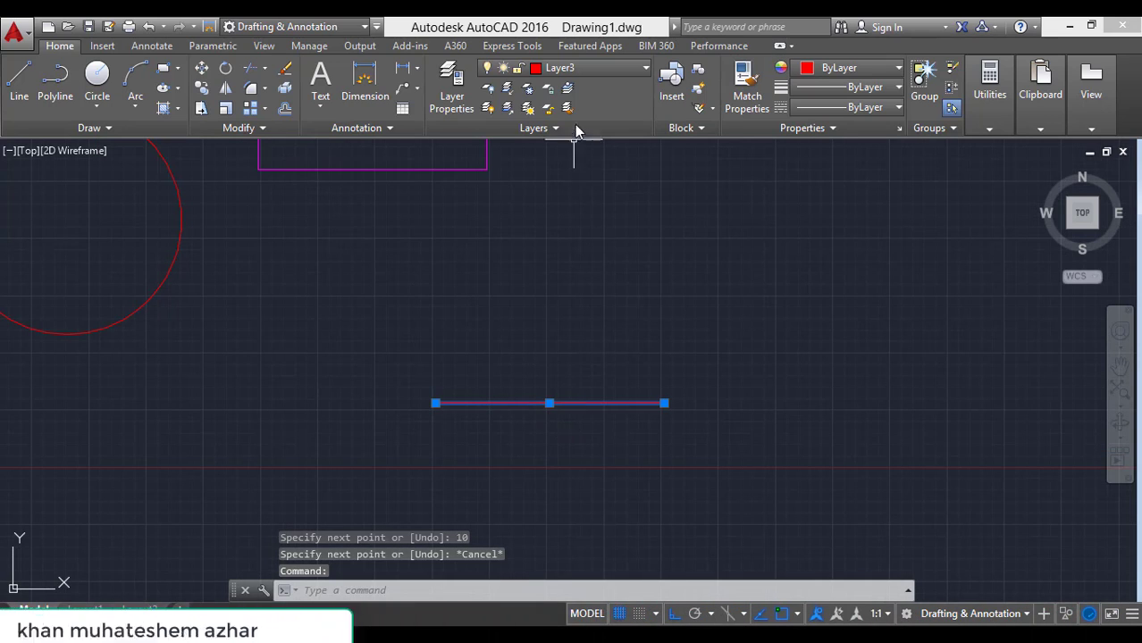
Switch off current Layer3 via its lightbulb, confirm turning off the current layer, and zoom out.
{"action": "left_click", "coordinate": [592, 67]}
{"action": "left_click", "coordinate": [534, 150]}
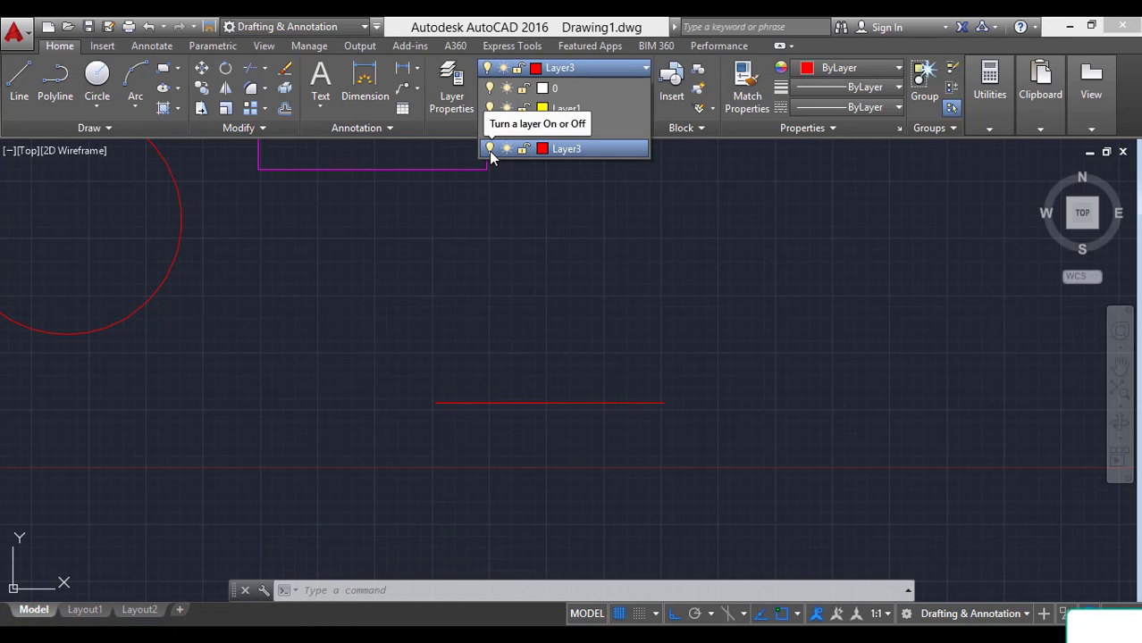
{"action": "left_click", "coordinate": [489, 149]}
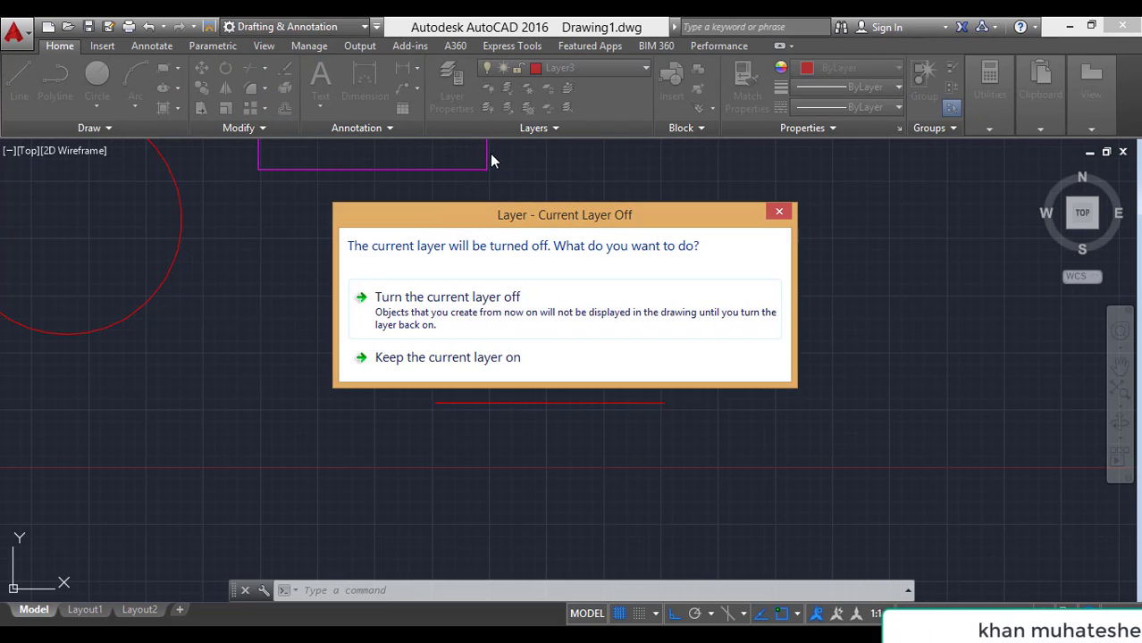
{"action": "left_click", "coordinate": [480, 308]}
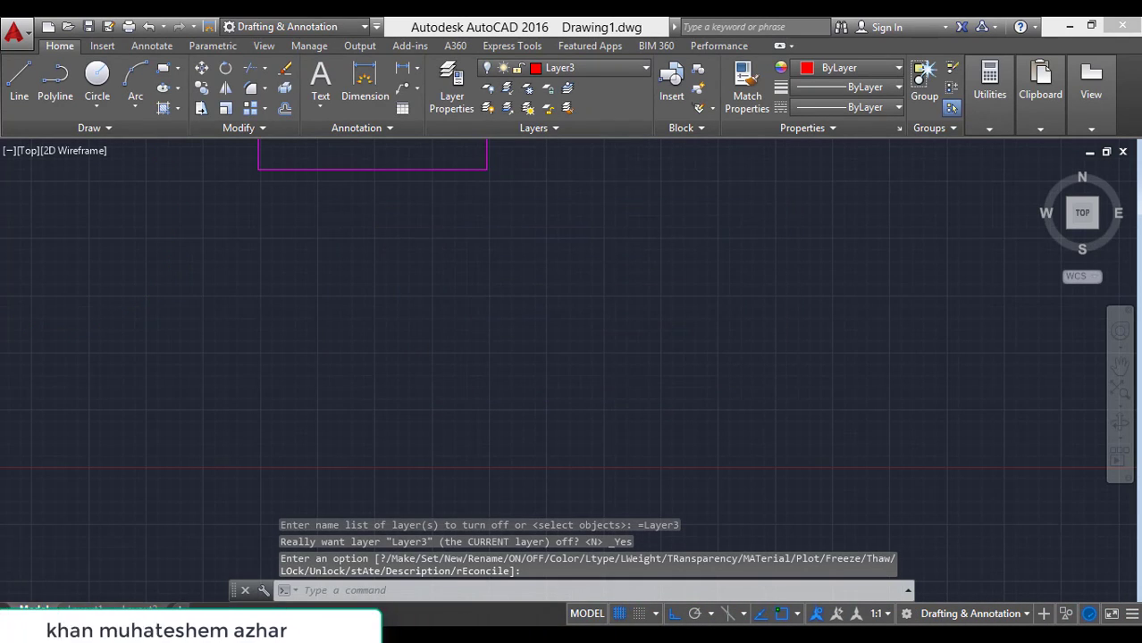
{"action": "scroll", "coordinate": [435, 339], "scroll_direction": "down", "scroll_amount": 4}
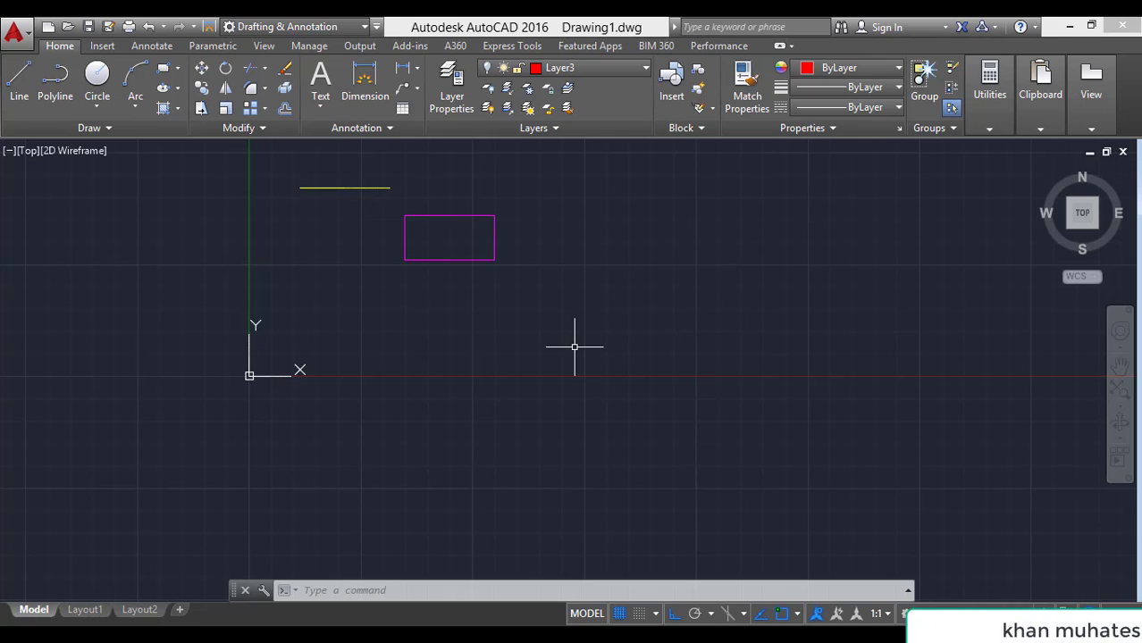
Draw a 5-unit line on the switched-off Layer3.
{"action": "type", "text": "l"}
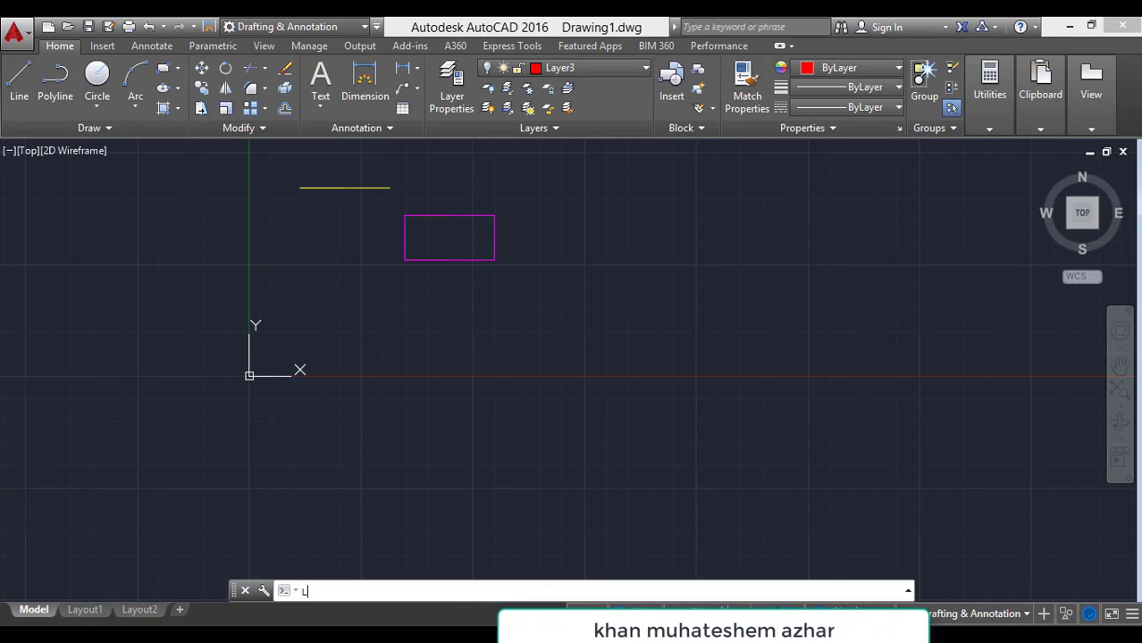
{"action": "key", "text": "Return"}
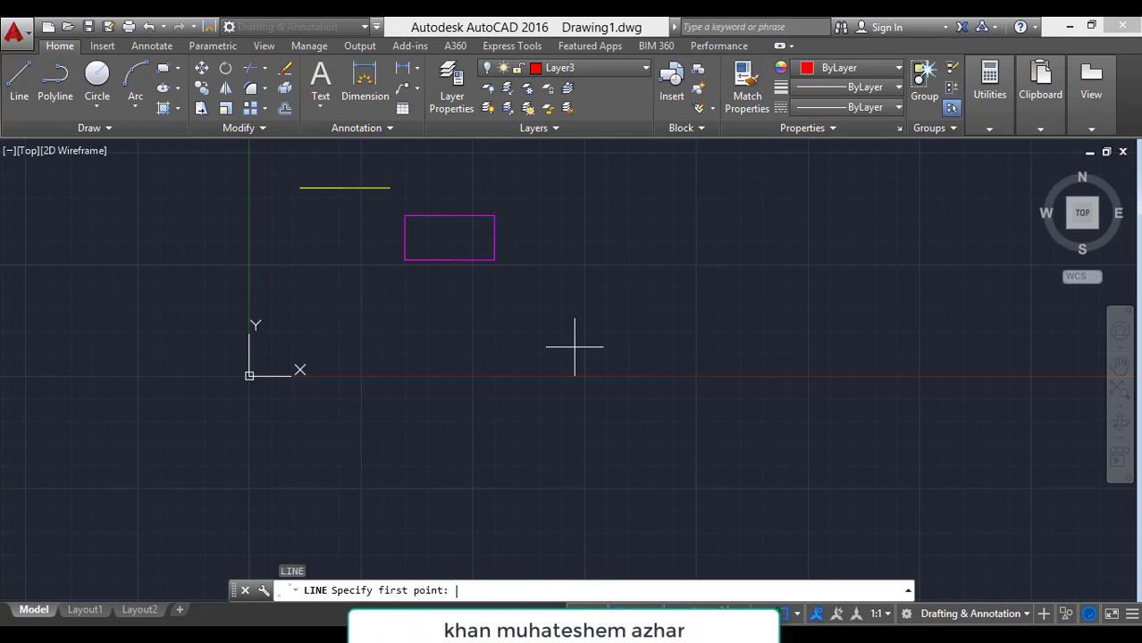
{"action": "left_click", "coordinate": [380, 492]}
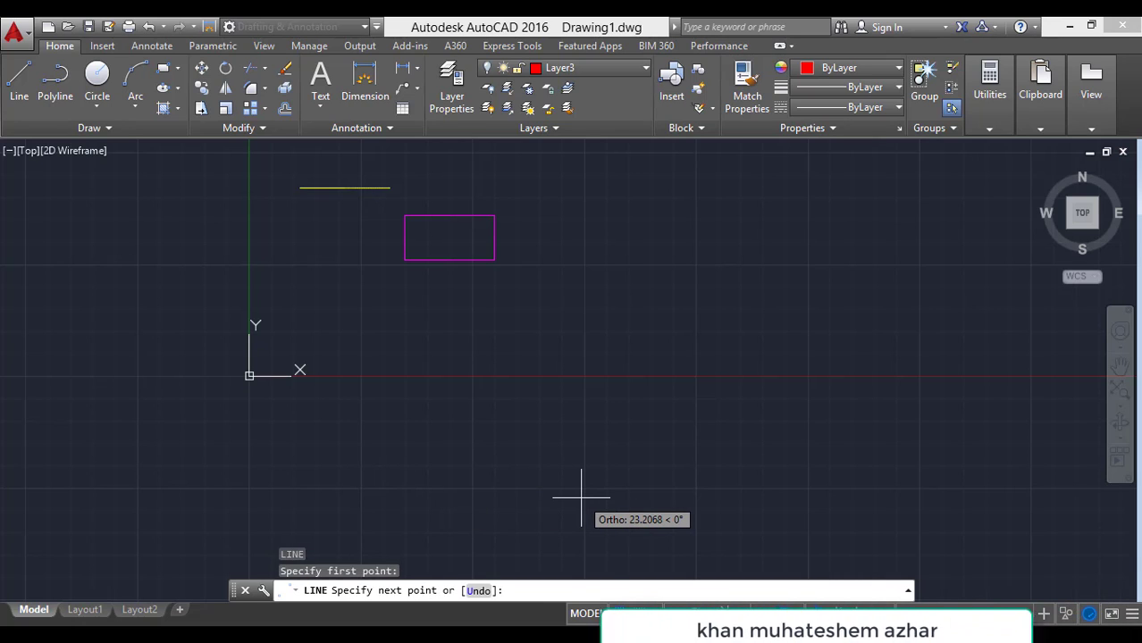
{"action": "type", "text": "5"}
{"action": "key", "text": "Return"}
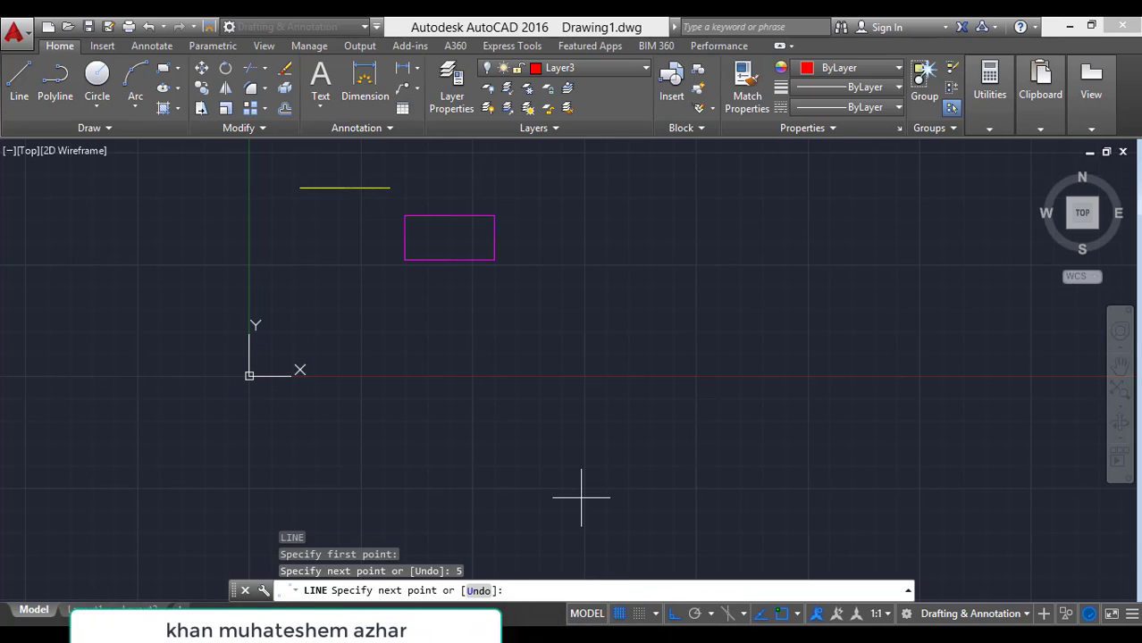
{"action": "key", "text": "Escape"}
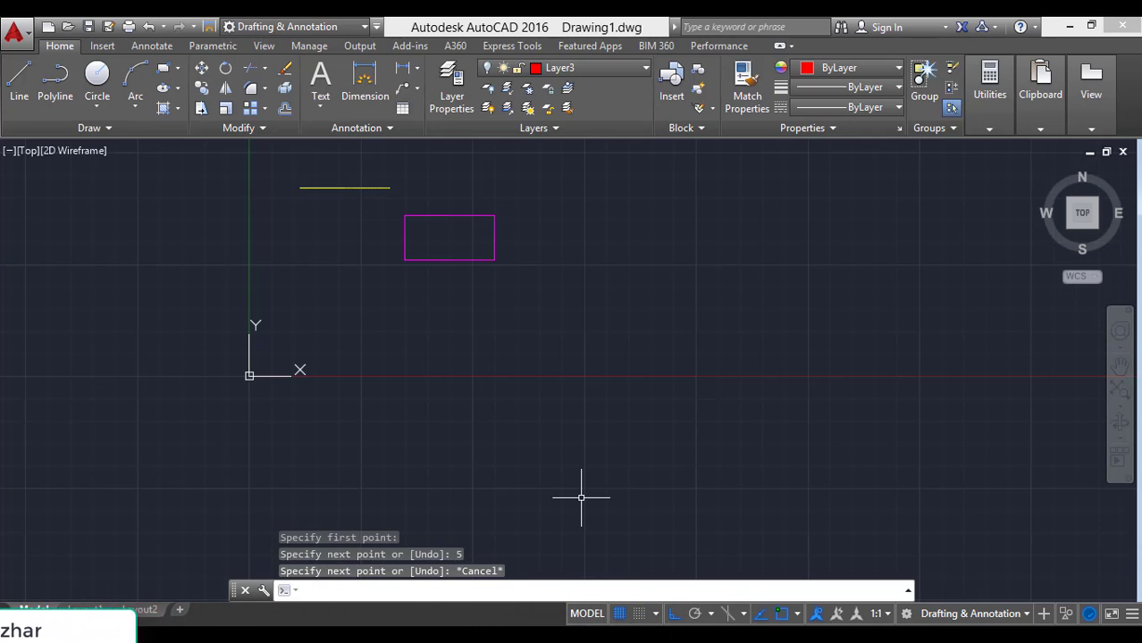
Draw a 1 by 2 rectangle using opposite corner @1,2.
{"action": "key", "text": "Return"}
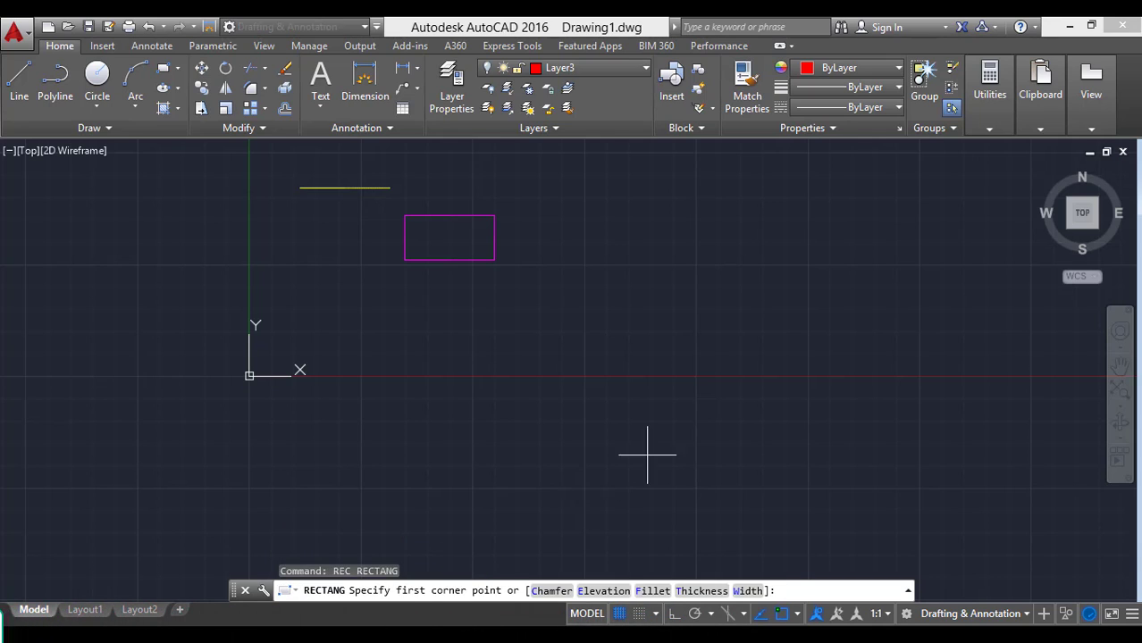
{"action": "left_click", "coordinate": [814, 264]}
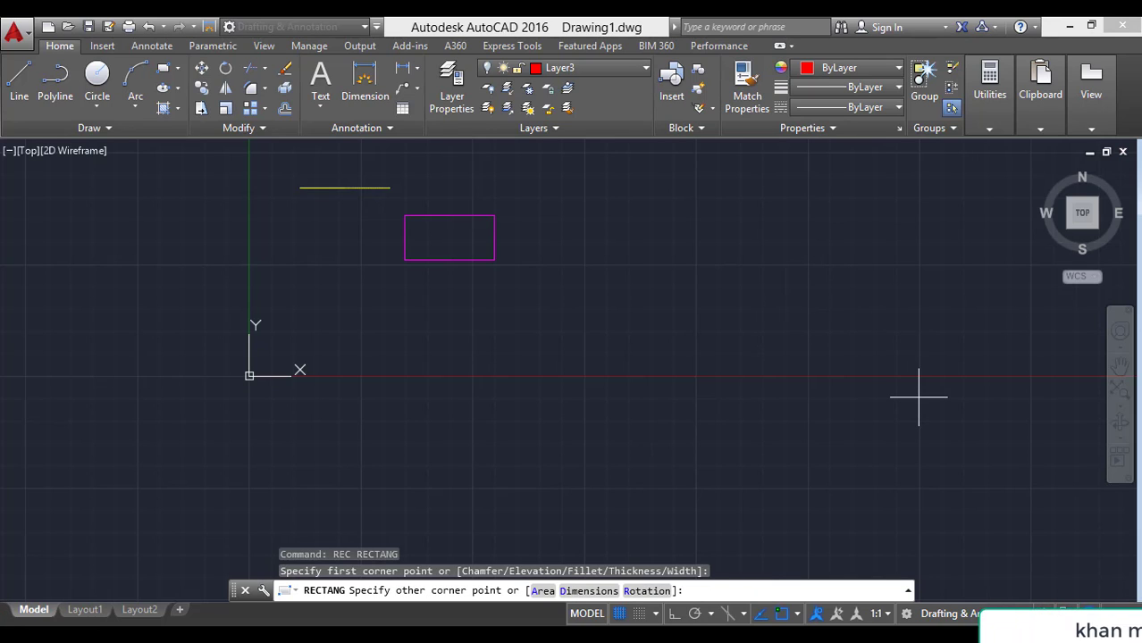
{"action": "key", "text": "F8"}
{"action": "type", "text": "@1,"}
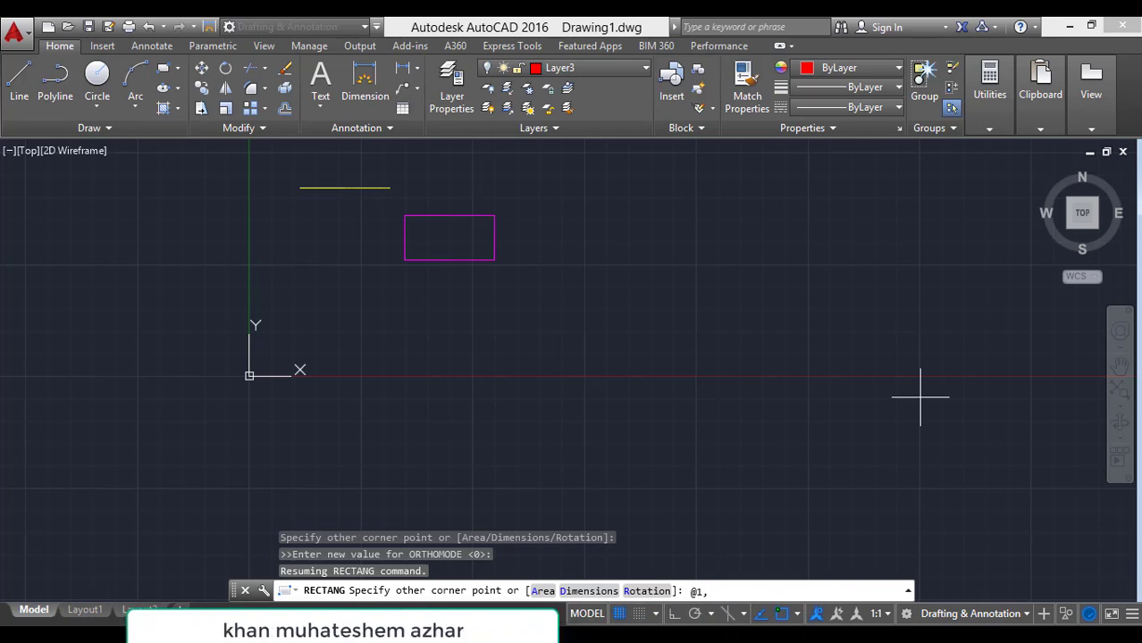
{"action": "type", "text": "2"}
{"action": "key", "text": "Return"}
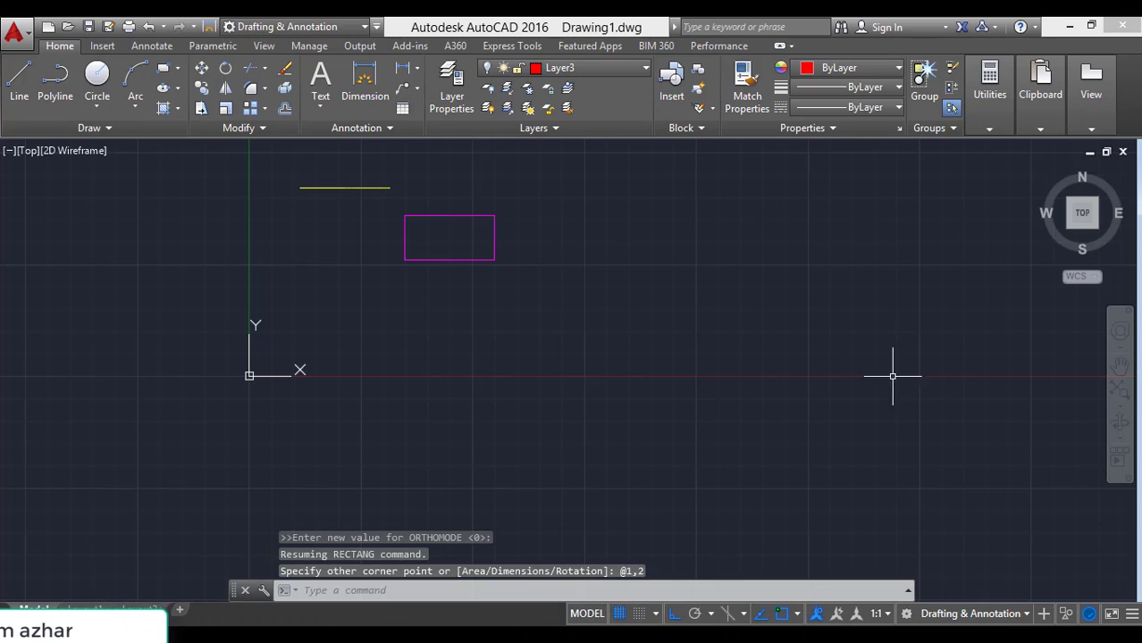
Switch Layer3 back on via its lightbulb and zoom in on the short line.
{"action": "left_click", "coordinate": [561, 69]}
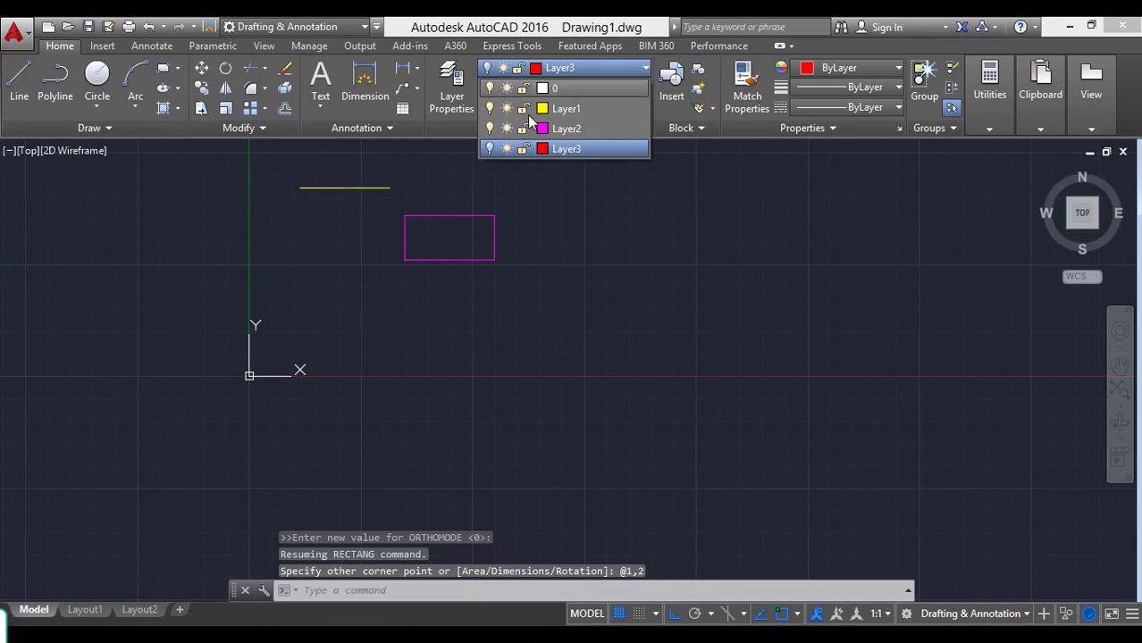
{"action": "left_click", "coordinate": [490, 149]}
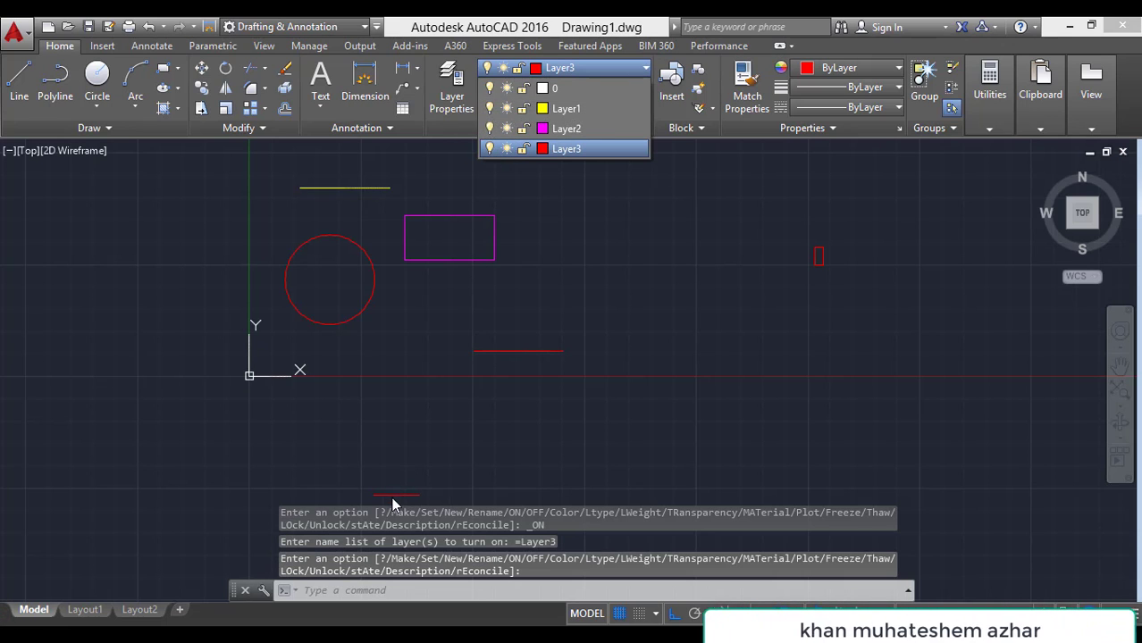
{"action": "left_click", "coordinate": [402, 450]}
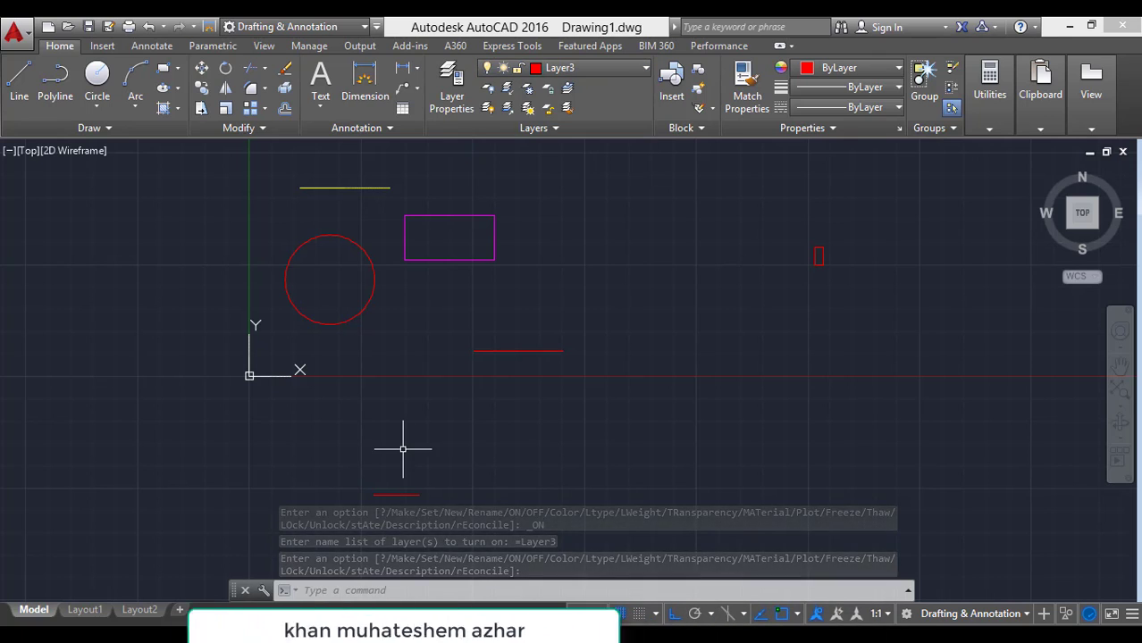
{"action": "key", "text": "Escape"}
{"action": "key", "text": "Escape"}
{"action": "key", "text": "Escape"}
{"action": "scroll", "coordinate": [390, 507], "scroll_direction": "up", "scroll_amount": 2}
{"action": "scroll", "coordinate": [390, 507], "scroll_direction": "up", "scroll_amount": 3}
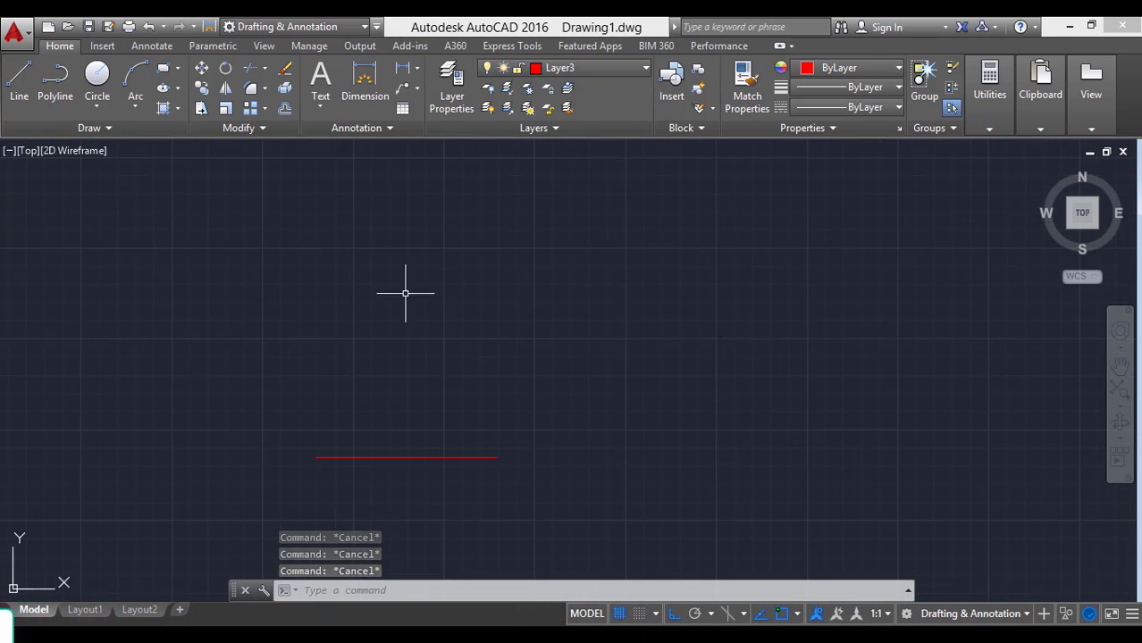
Dimension the short red line's endpoints to show 5.0000, then zoom out and pan to all shapes.
{"action": "left_click", "coordinate": [365, 85]}
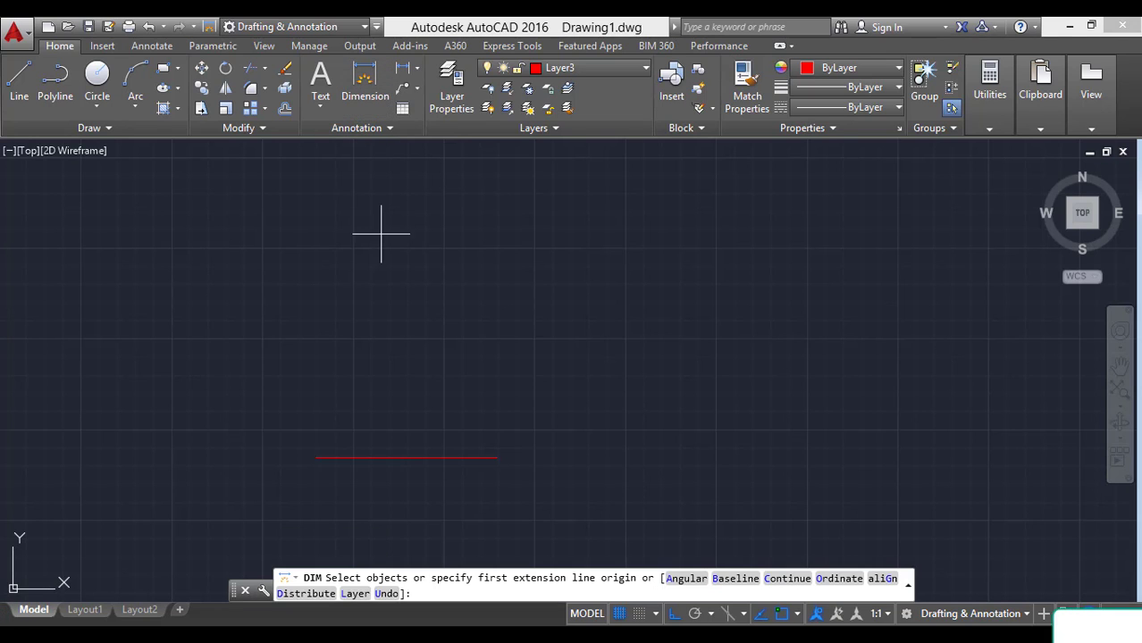
{"action": "left_click", "coordinate": [316, 457]}
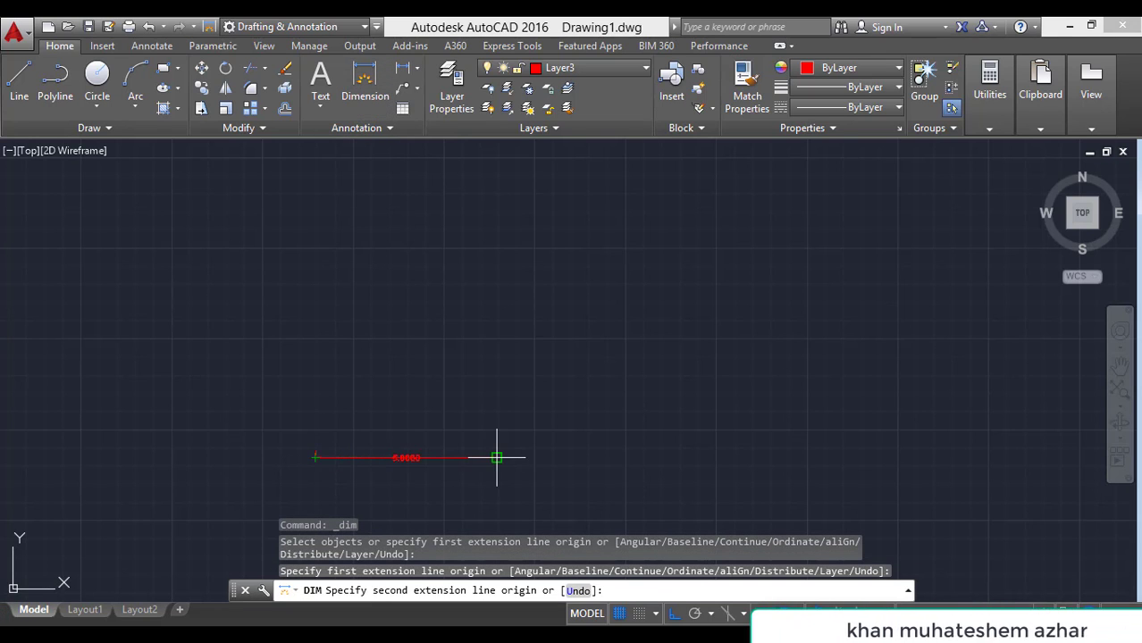
{"action": "left_click", "coordinate": [497, 458]}
{"action": "left_click", "coordinate": [388, 461]}
{"action": "scroll", "coordinate": [296, 421], "scroll_direction": "down", "scroll_amount": 3}
{"action": "scroll", "coordinate": [253, 377], "scroll_direction": "down", "scroll_amount": 2}
{"action": "mouse_move", "coordinate": [625, 255]}
{"action": "middle_mouse_down"}
{"action": "mouse_move", "coordinate": [604, 316]}
{"action": "mouse_move", "coordinate": [571, 309]}
{"action": "middle_mouse_up"}
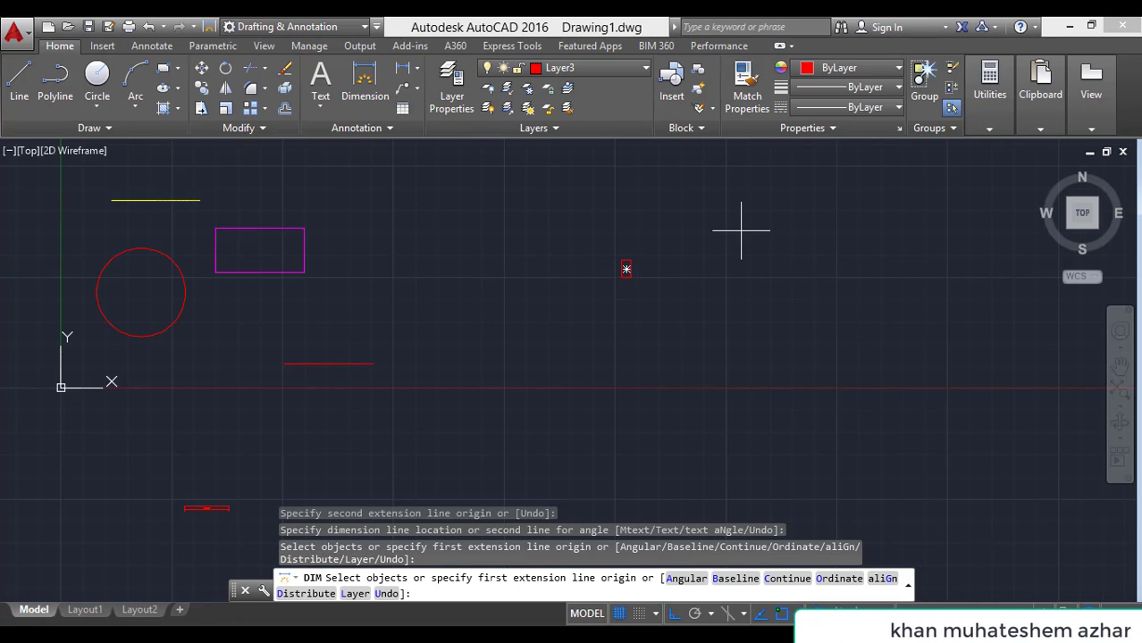
End the dimension command and zoom in on the red circle and magenta rectangle.
{"action": "key", "text": "Escape"}
{"action": "key", "text": "Escape"}
{"action": "key", "text": "Escape"}
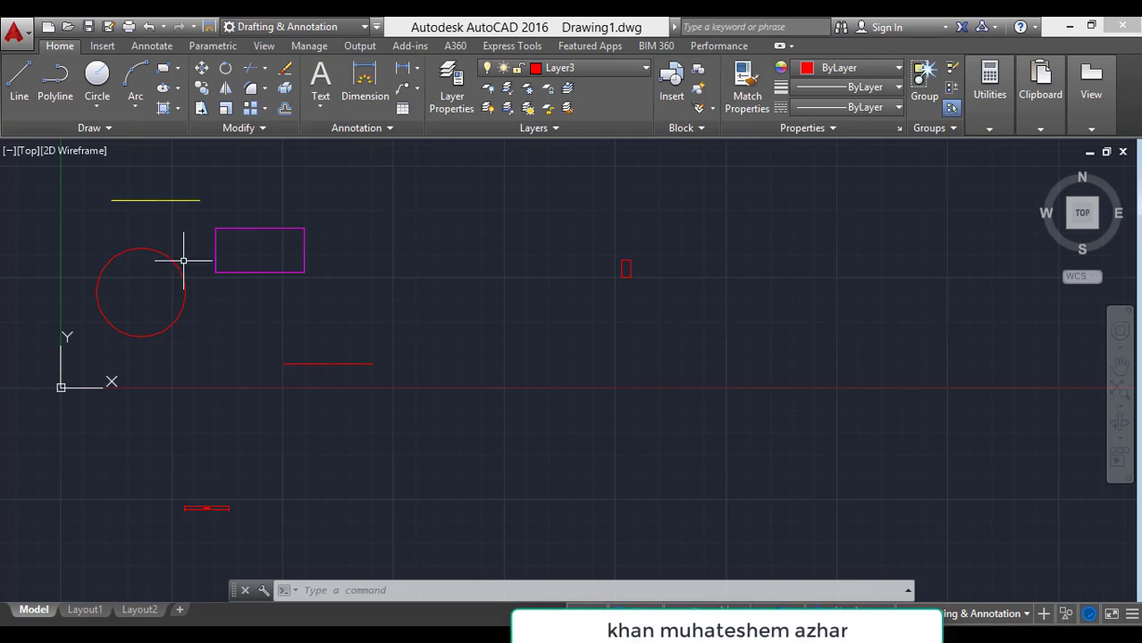
{"action": "scroll", "coordinate": [24, 219], "scroll_direction": "up", "scroll_amount": 2}
{"action": "scroll", "coordinate": [125, 265], "scroll_direction": "up", "scroll_amount": 2}
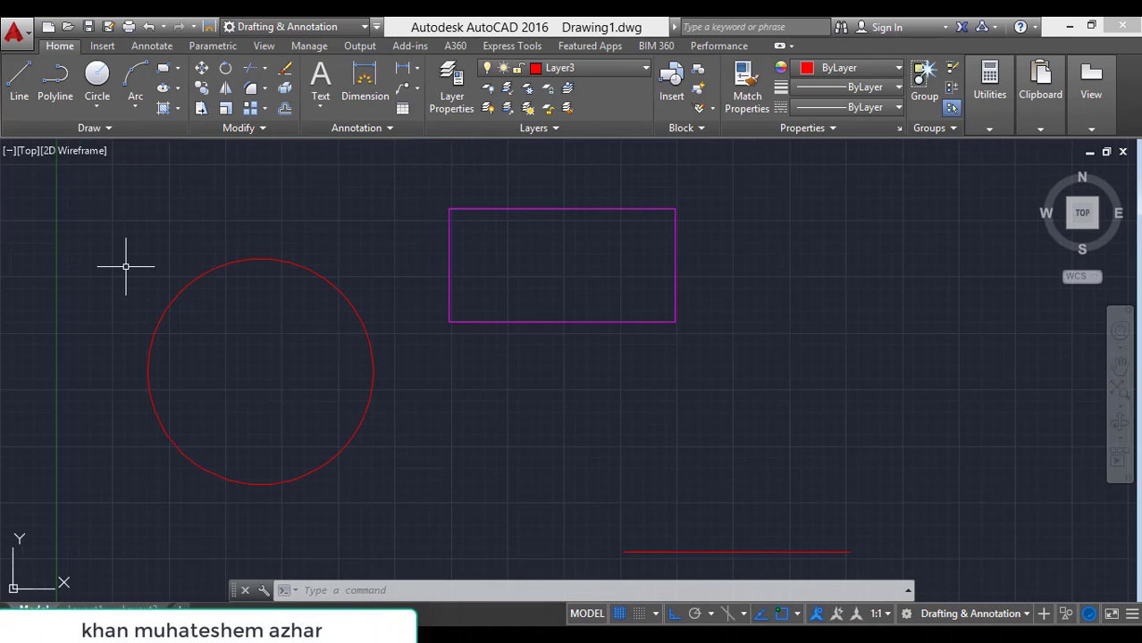